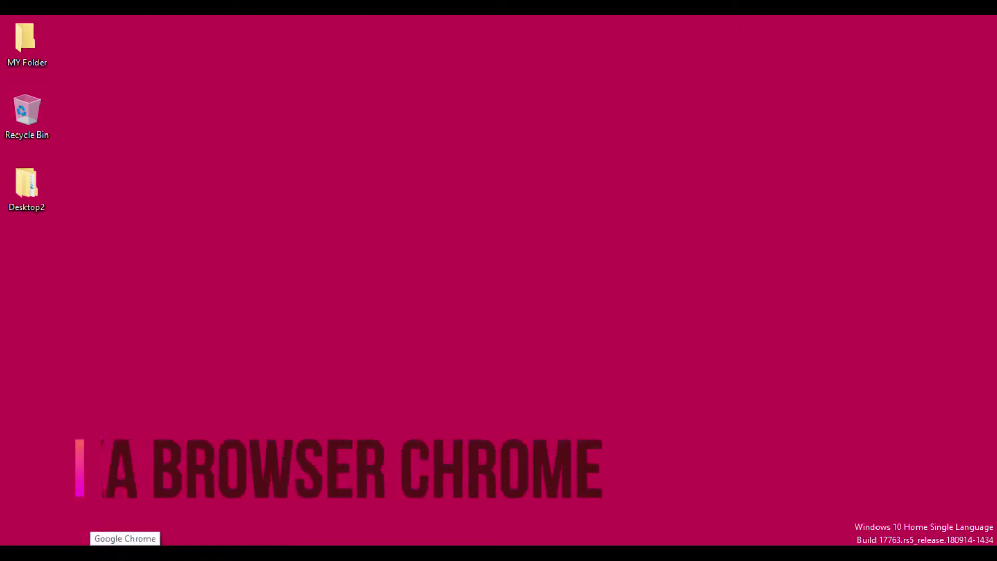
- Open Chrome and add a new person with the teacher's profile name, the sunglasses avatar and a desktop shortcut
click(125, 554)
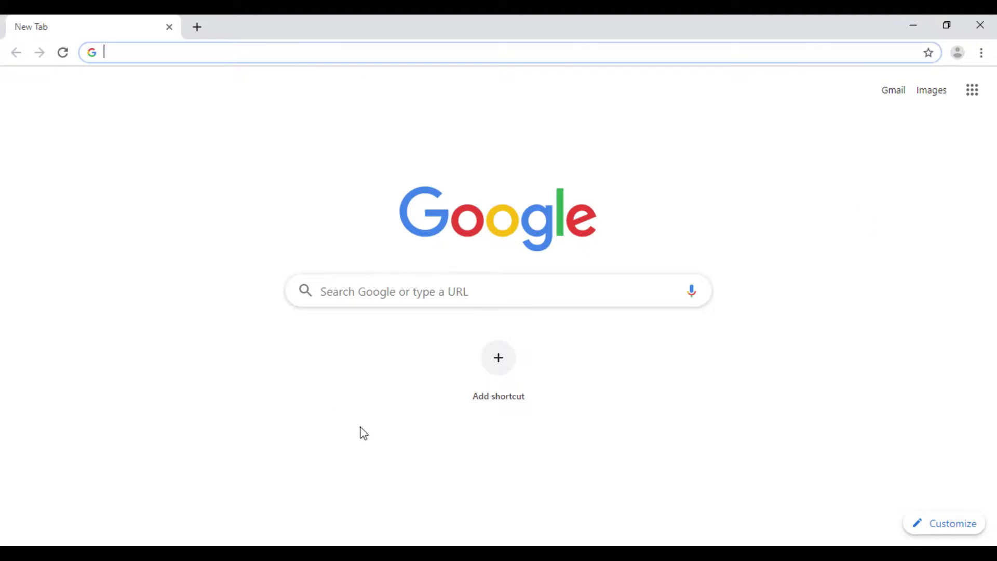
click(958, 54)
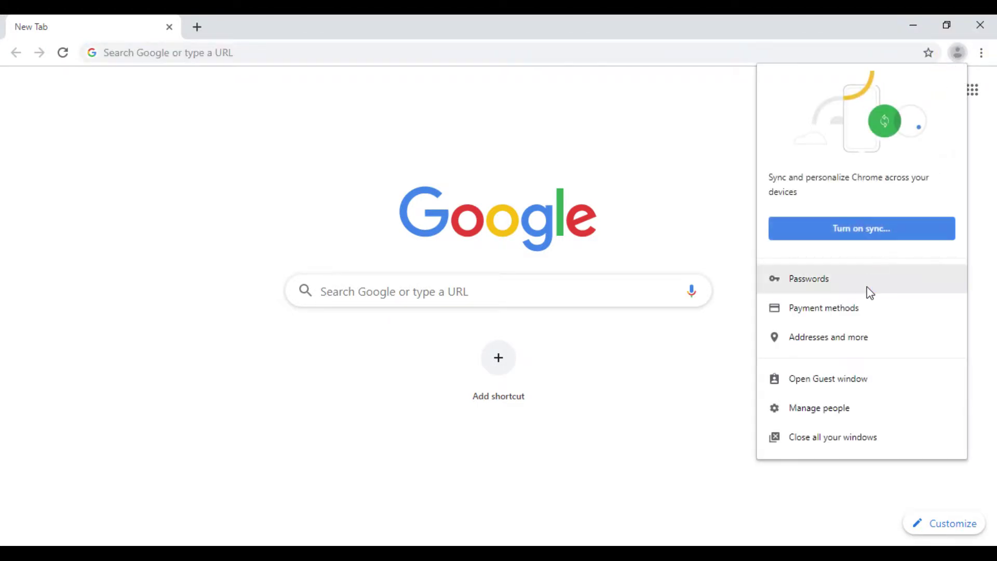
click(839, 412)
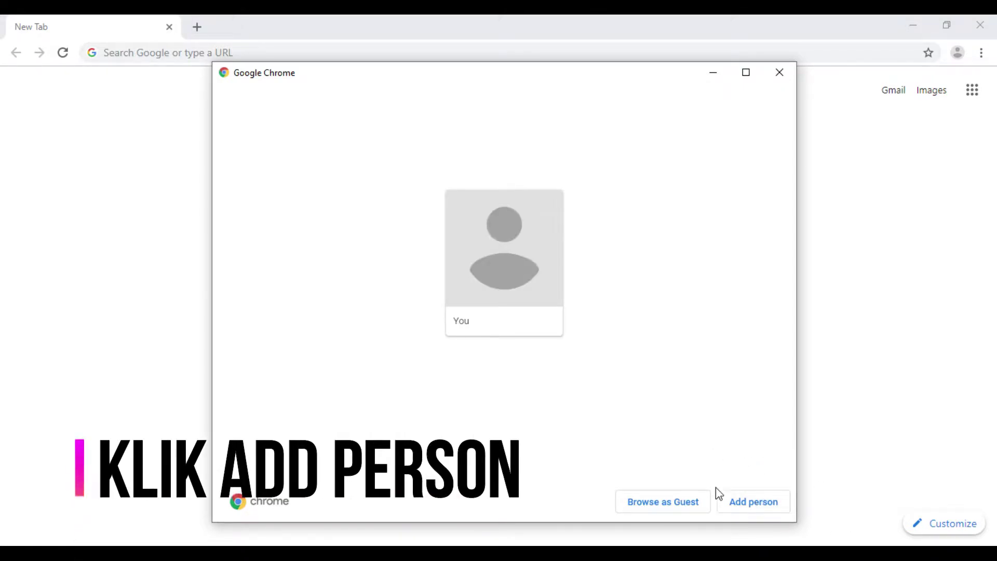
click(753, 509)
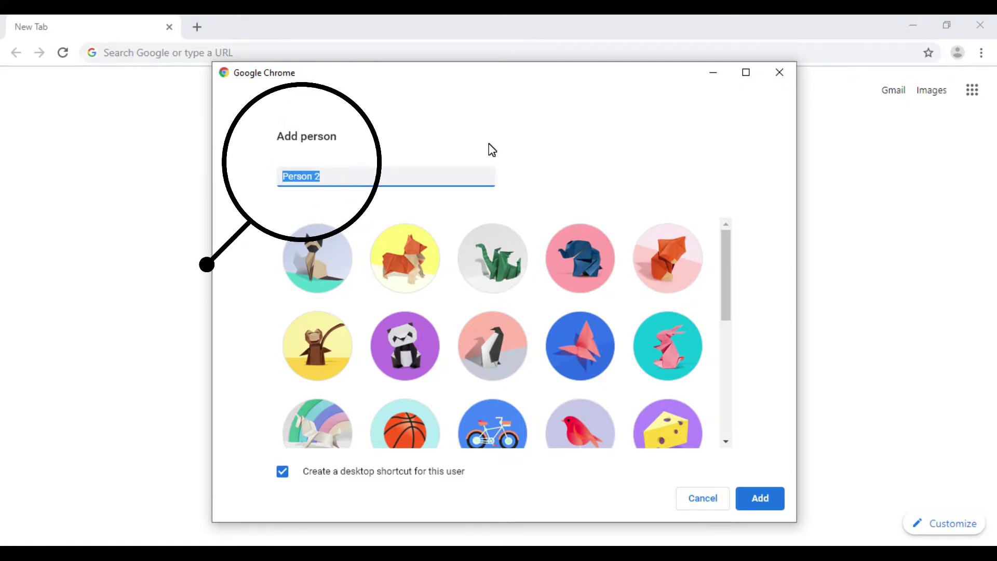
text(WAN MOE)
drag(728, 251, 773, 345)
click(494, 285)
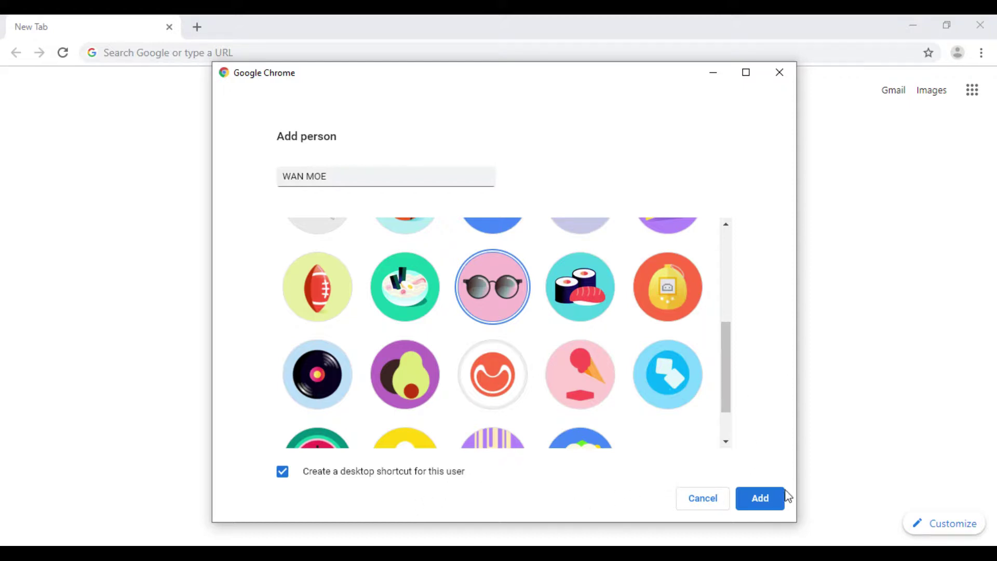
click(761, 500)
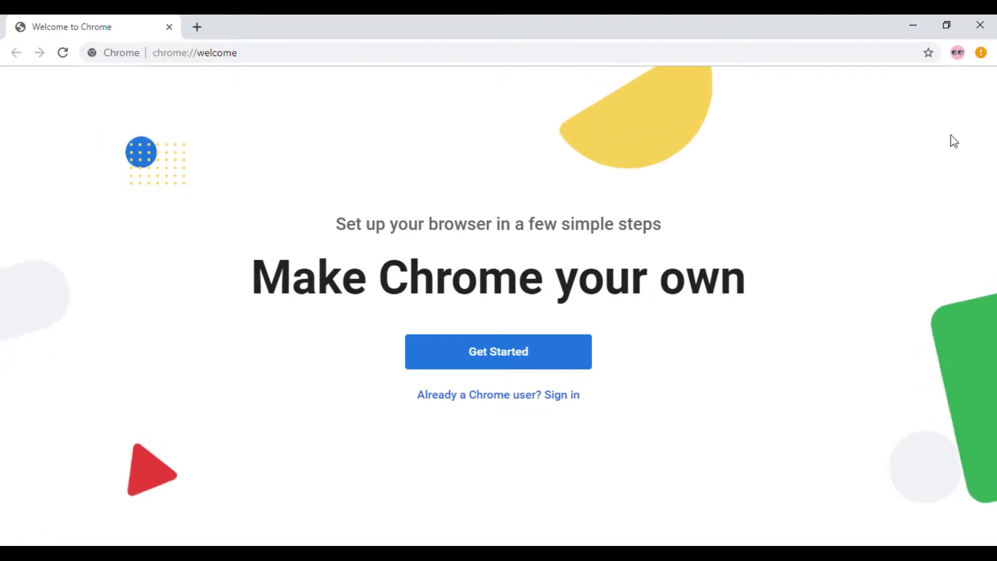
- Sign in to Chrome in the new profile with the managed moe-dl.edu.my account ID and the account password
click(958, 53)
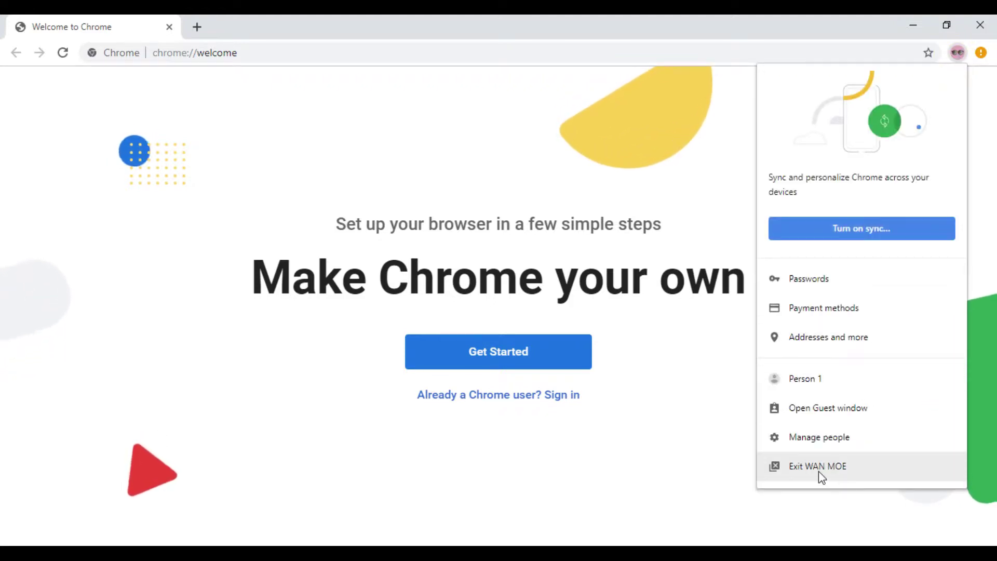
click(959, 53)
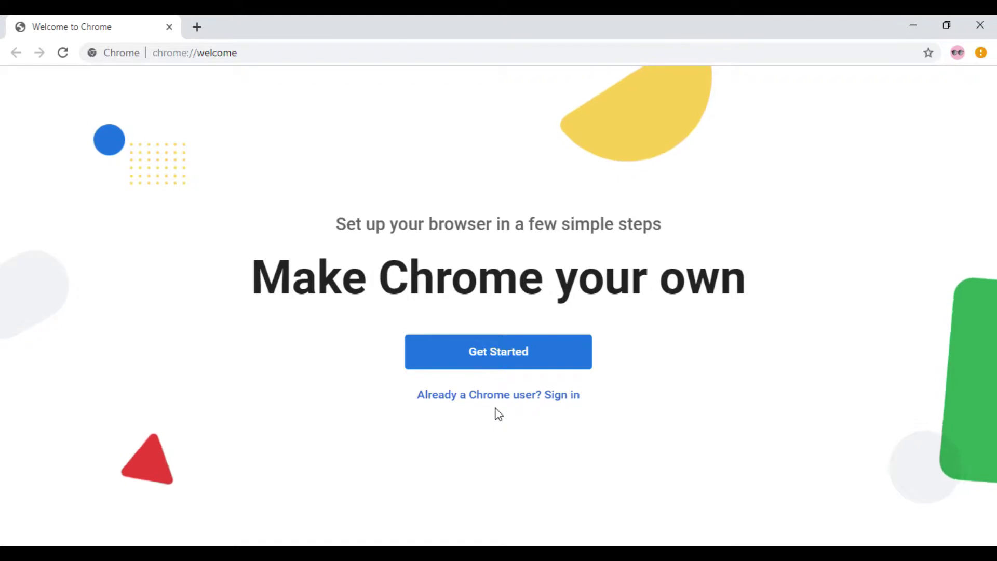
click(558, 400)
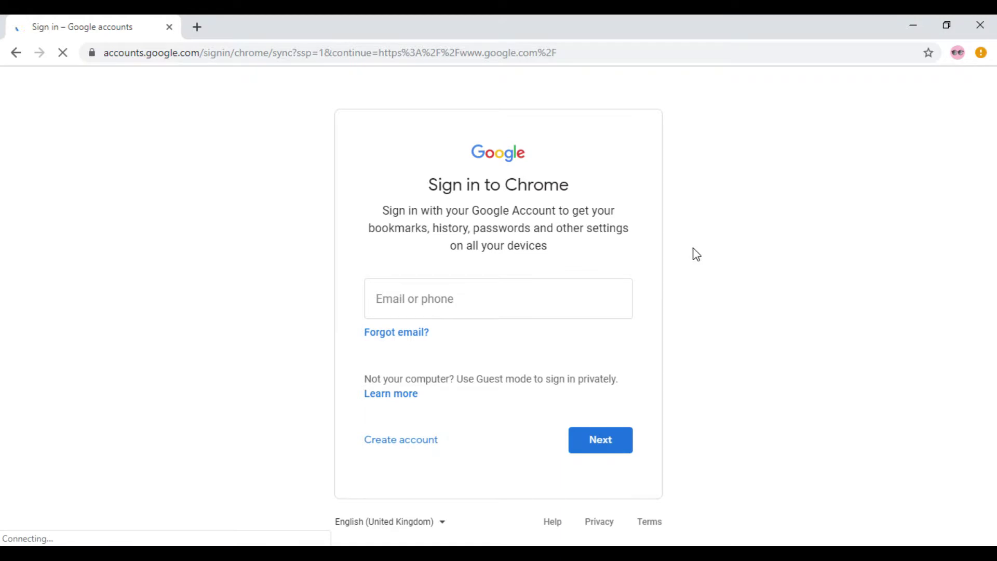
click(469, 299)
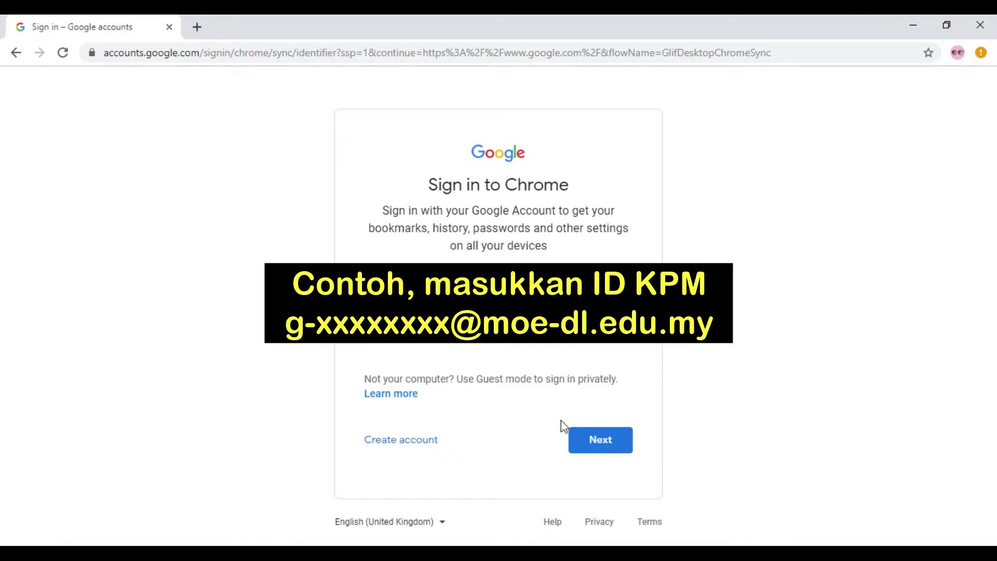
click(601, 451)
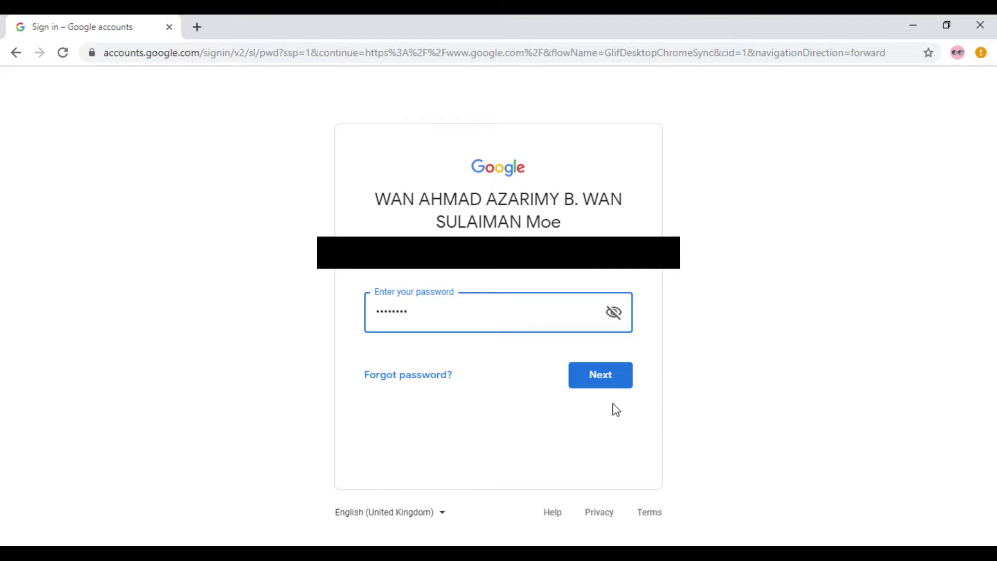
click(602, 375)
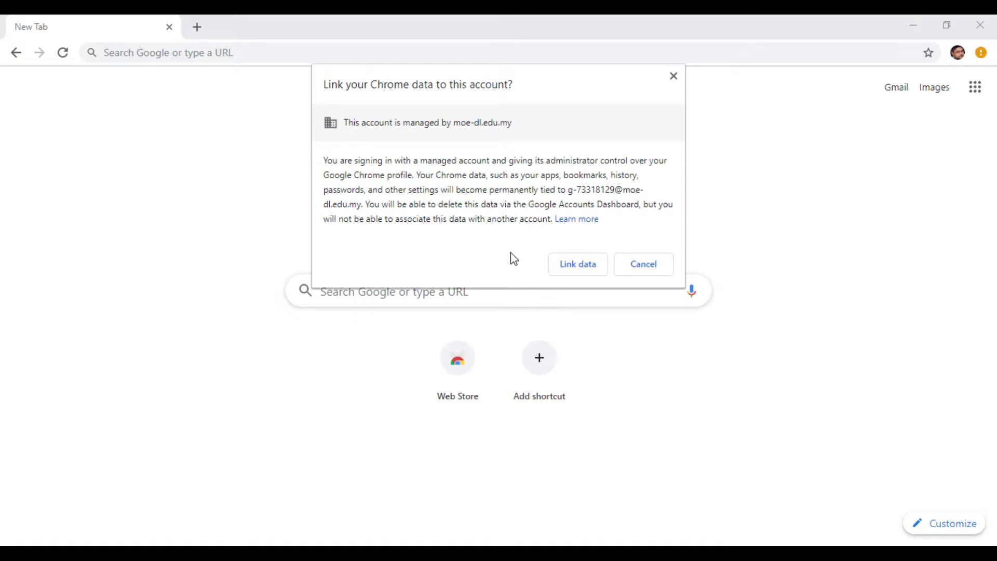
- Link the Chrome data to the managed account and turn on sync
click(577, 264)
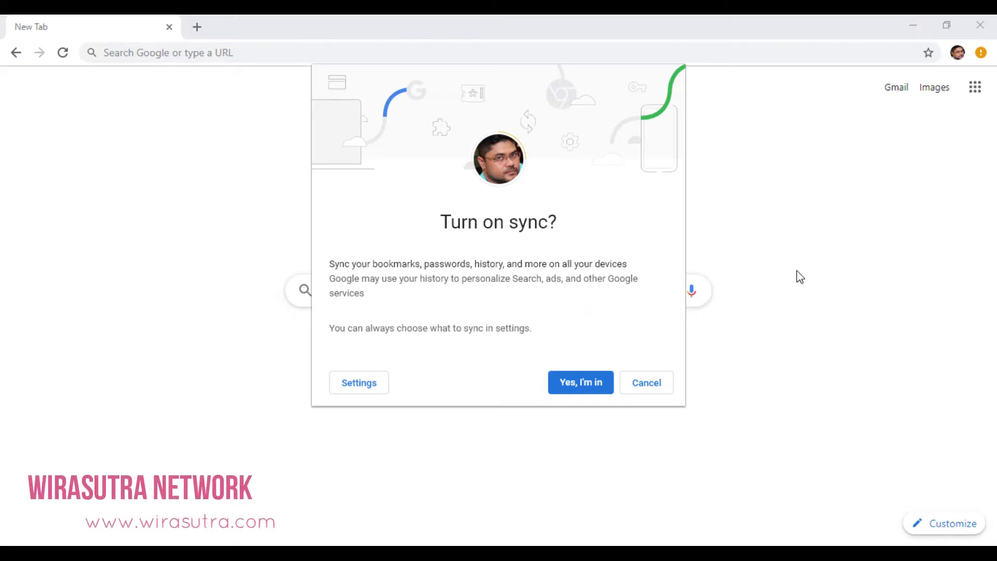
click(580, 385)
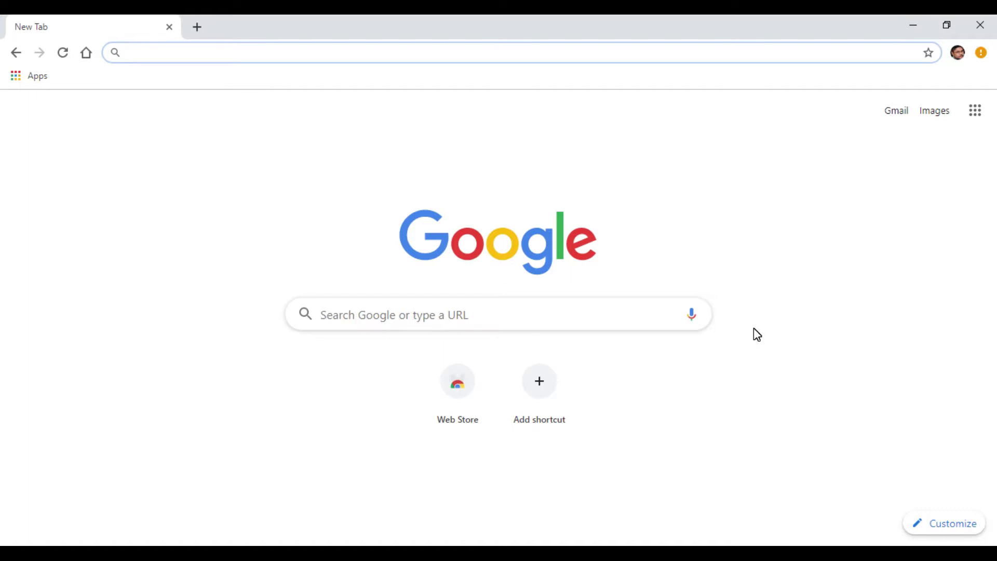
- Try to choose a new tab page background from the Solid colors collection of Chrome backgrounds, and cancel the selection
click(943, 533)
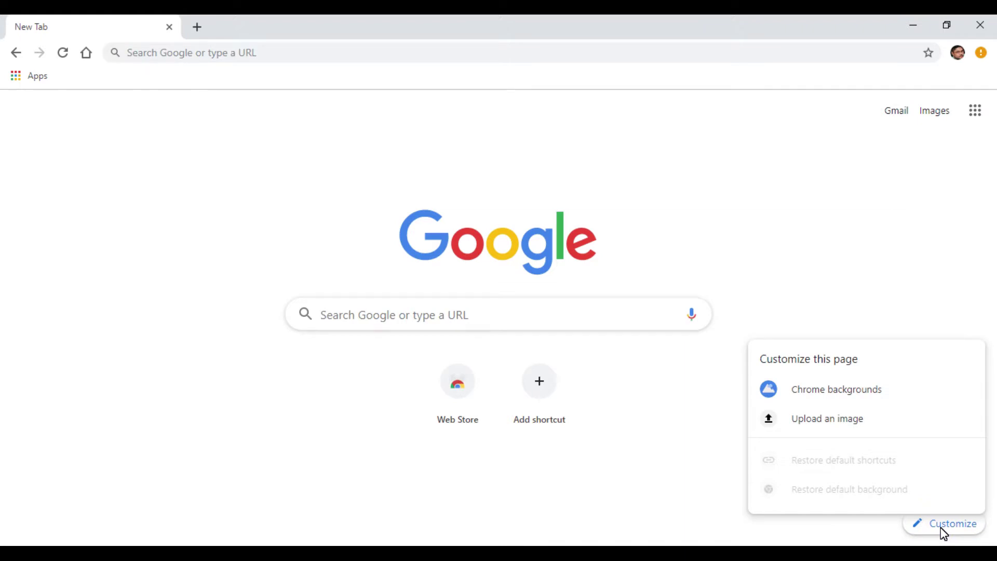
click(834, 392)
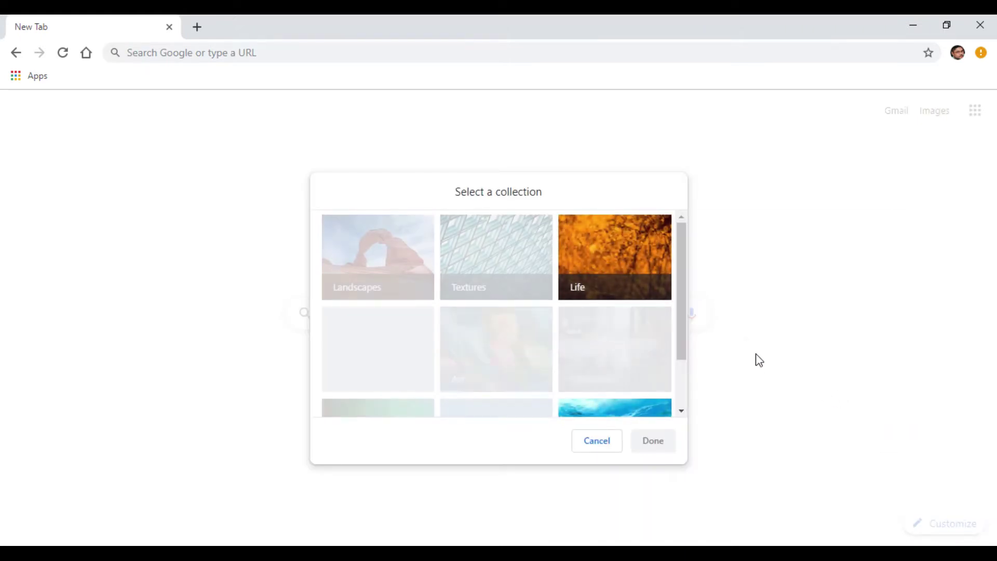
drag(678, 258, 700, 311)
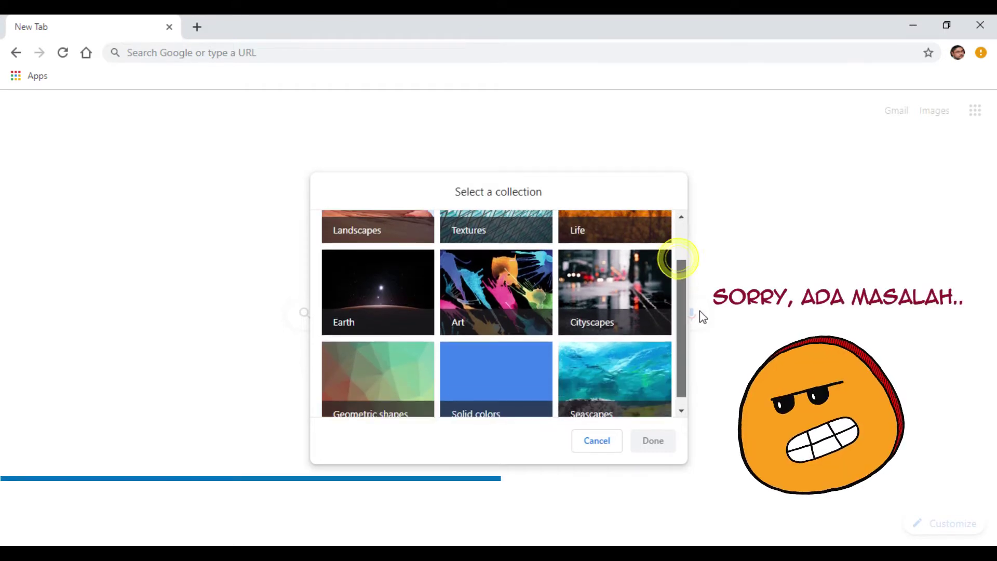
click(483, 372)
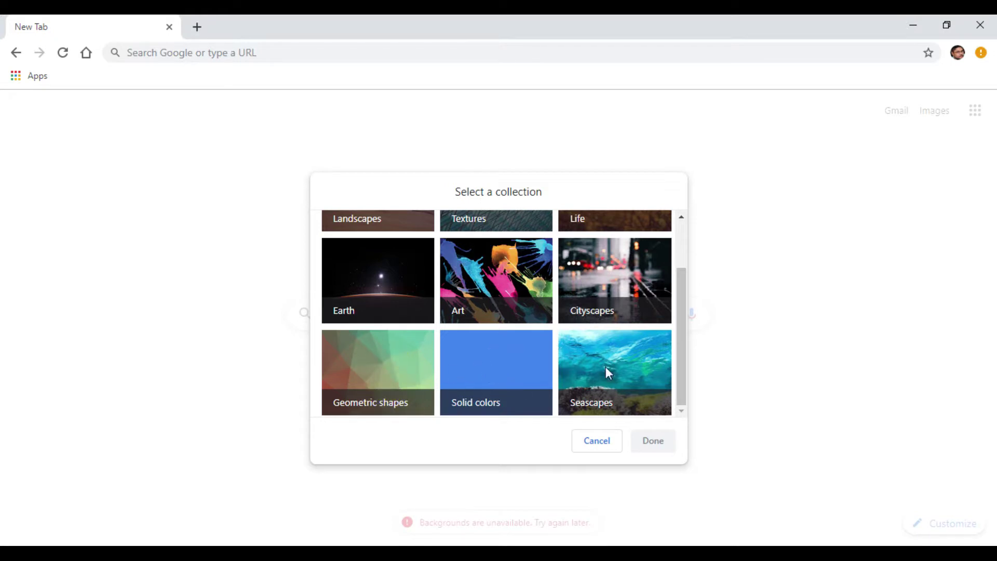
drag(682, 366, 703, 423)
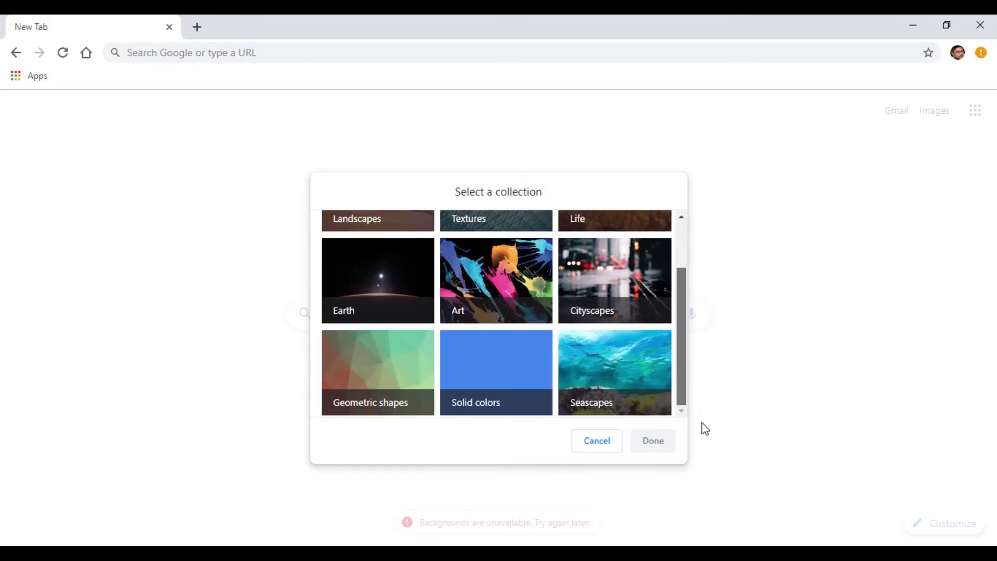
click(512, 394)
click(510, 363)
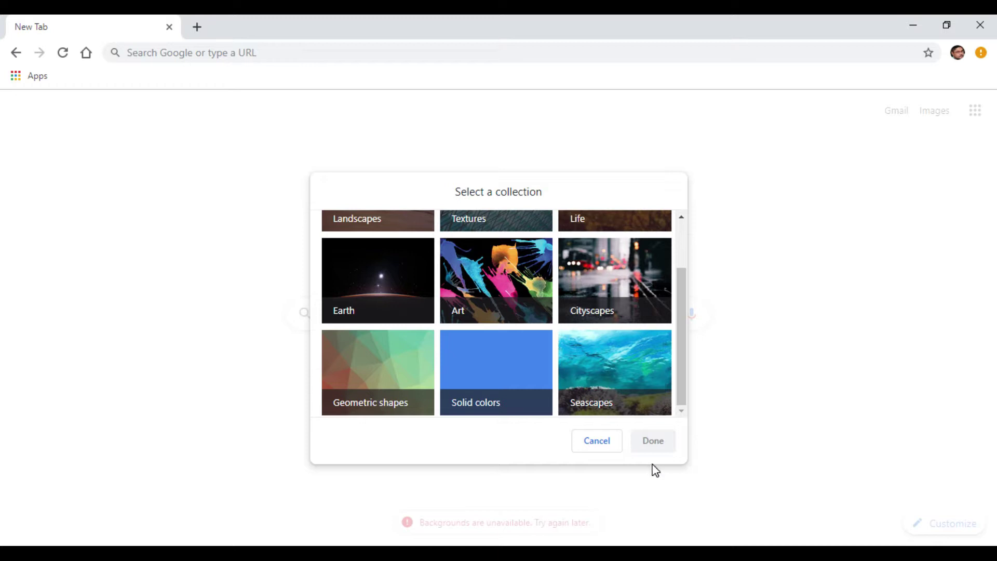
click(602, 445)
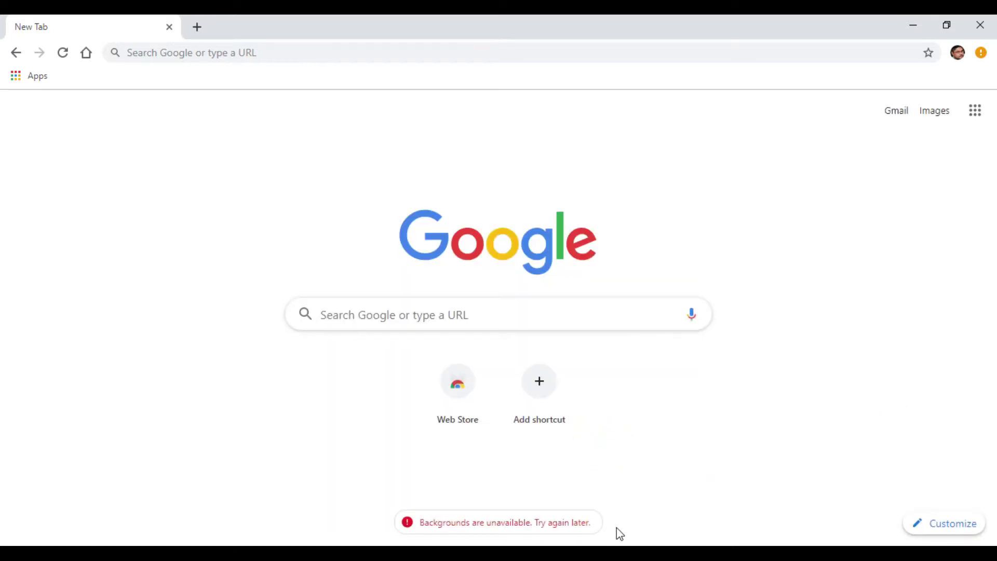
click(946, 526)
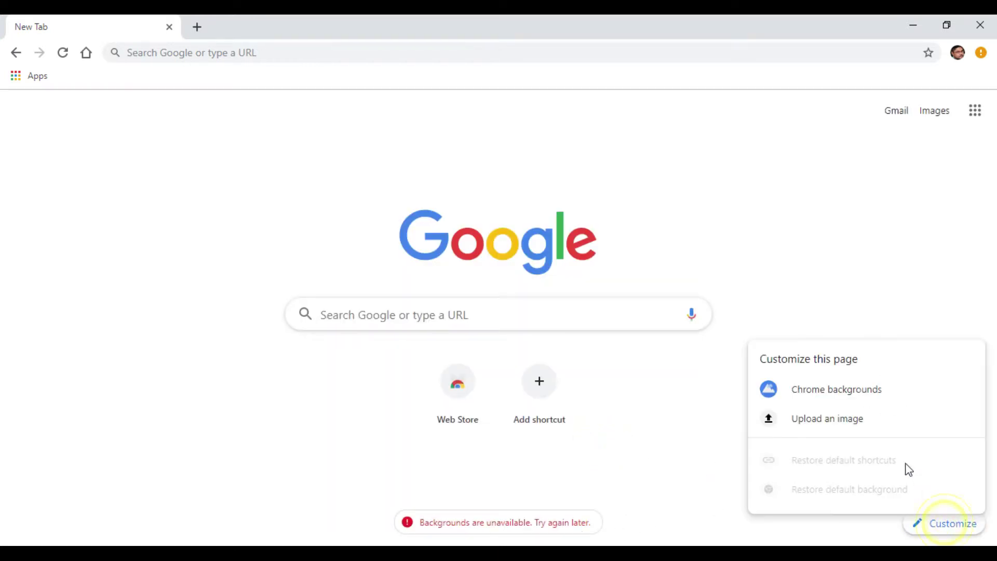
click(846, 396)
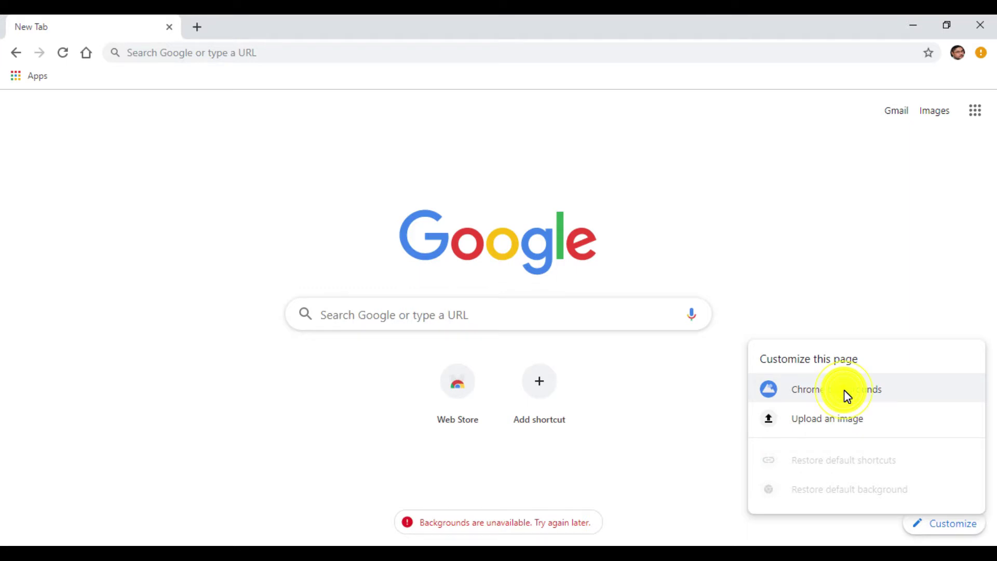
drag(678, 278, 681, 338)
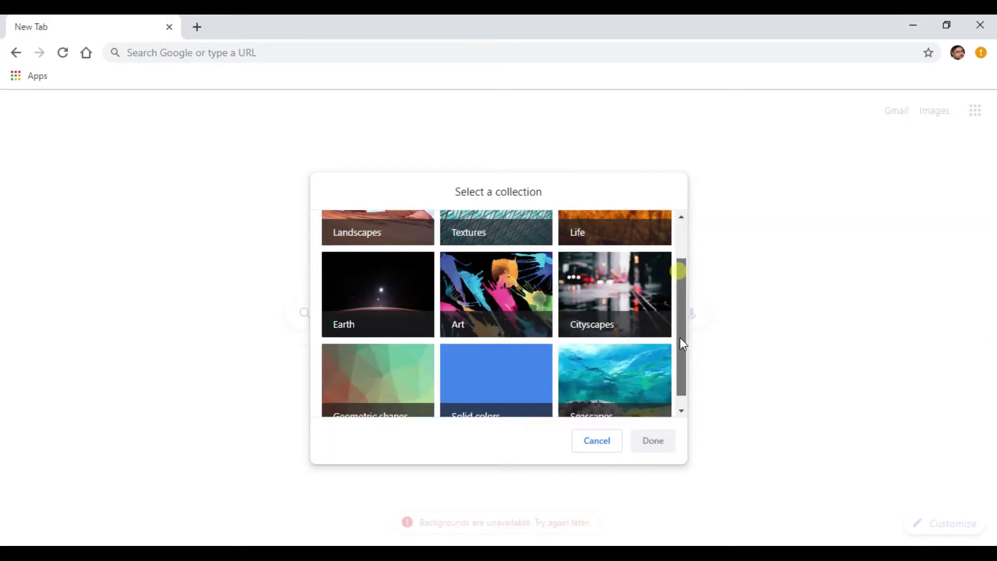
click(478, 379)
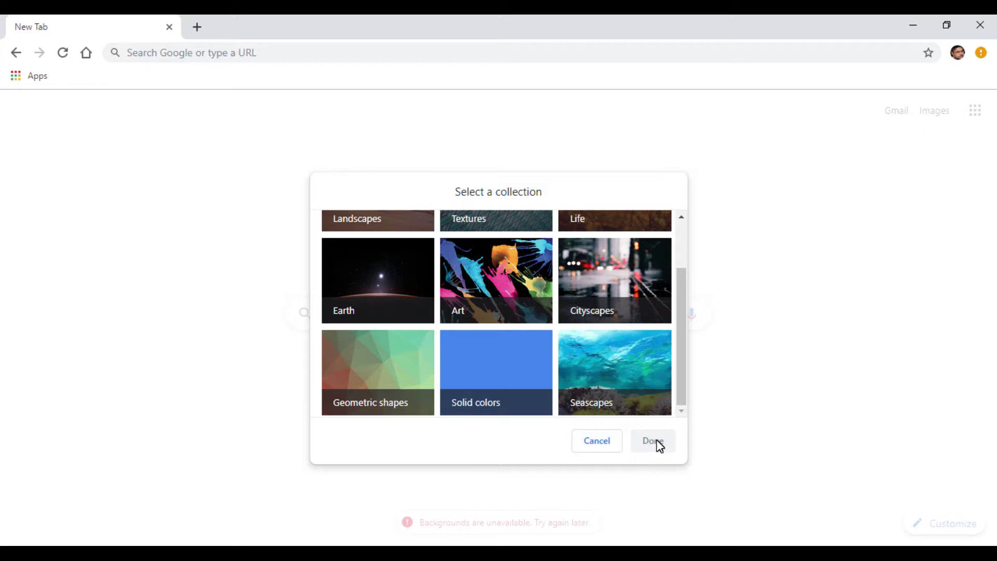
click(598, 446)
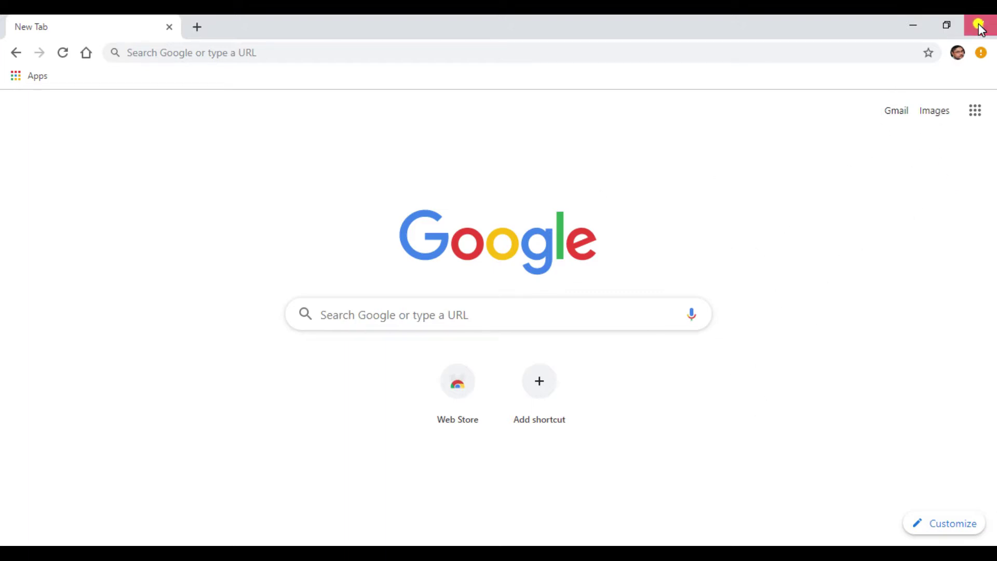
- Close the signed-in profile's window and check the list of people from the default profile's Chrome window
click(980, 25)
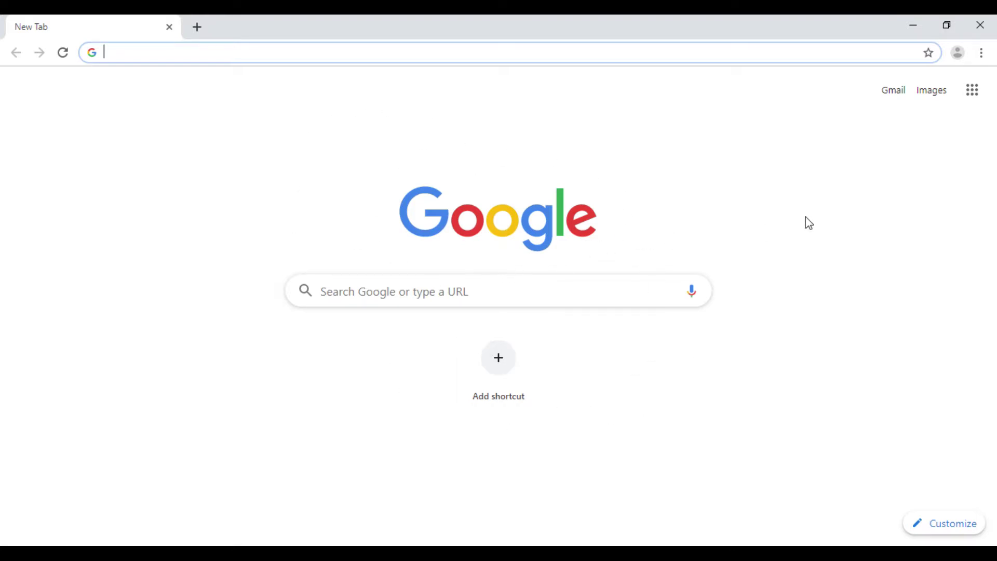
click(959, 53)
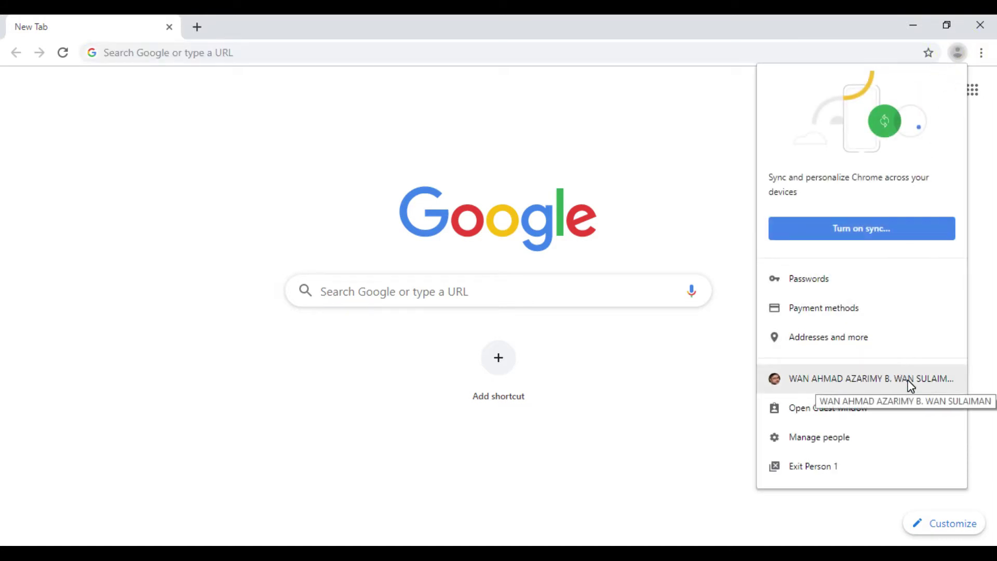
click(848, 441)
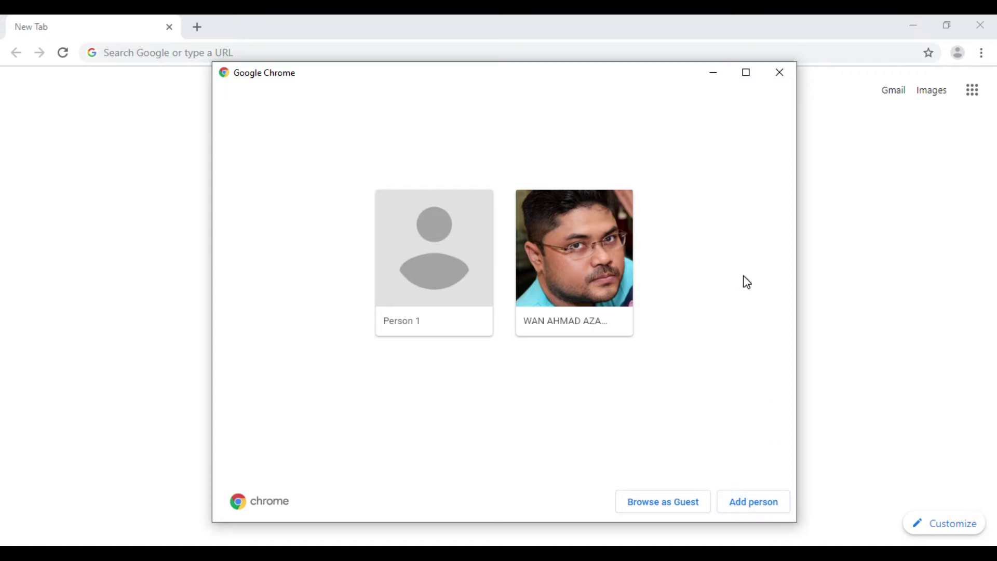
click(779, 74)
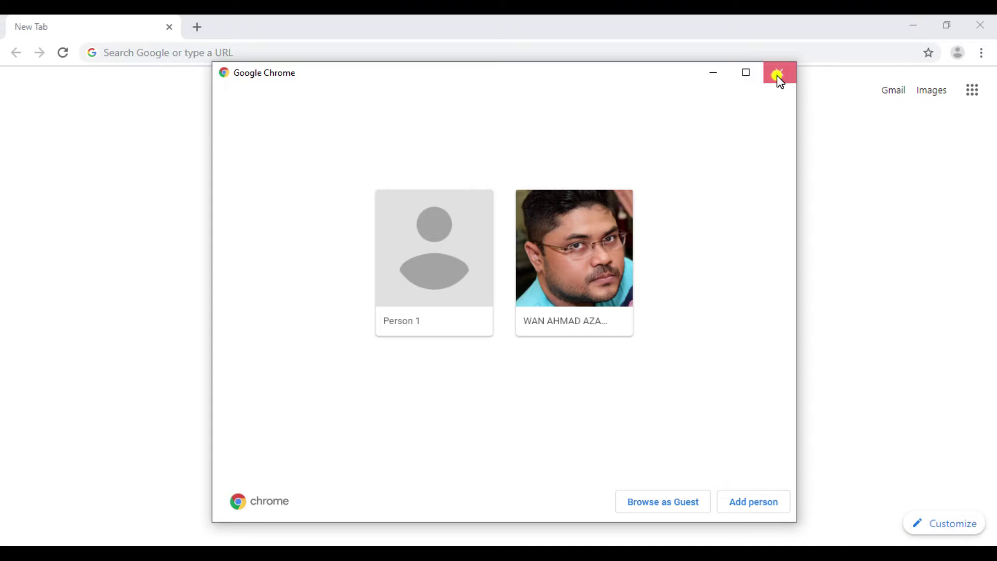
- Close the remaining Chrome windows and open the signed-in profile from its desktop shortcut
click(980, 25)
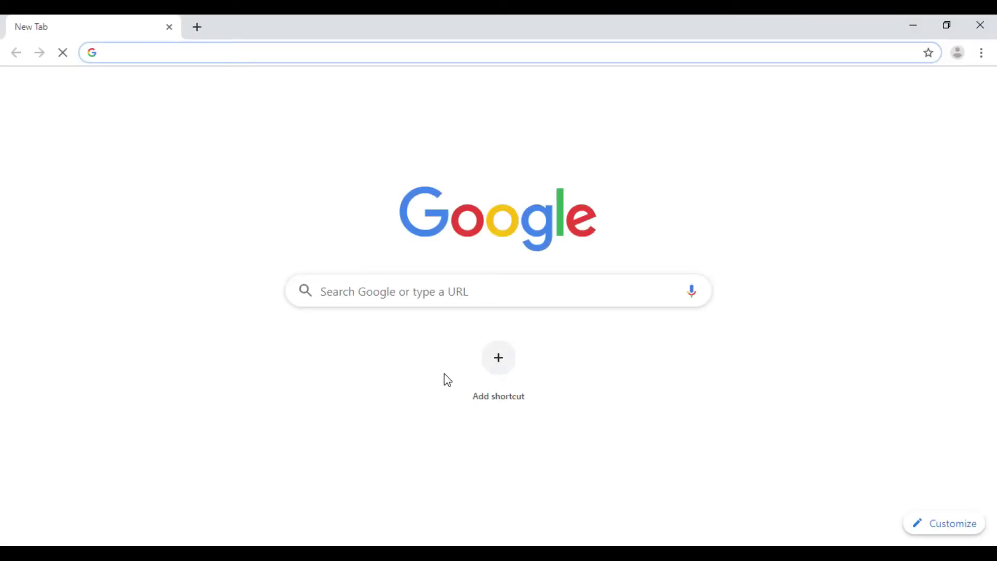
click(981, 26)
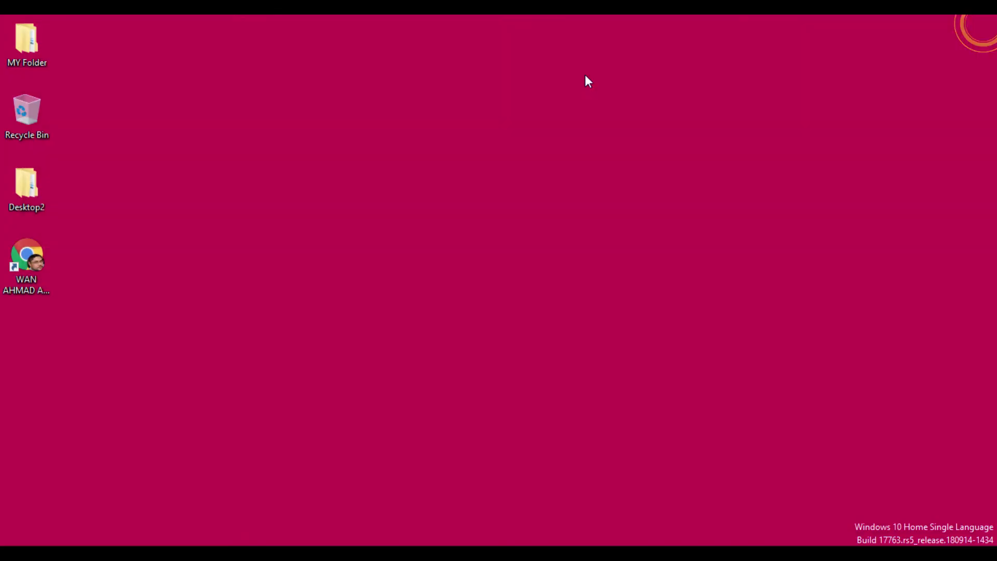
double_click(21, 253)
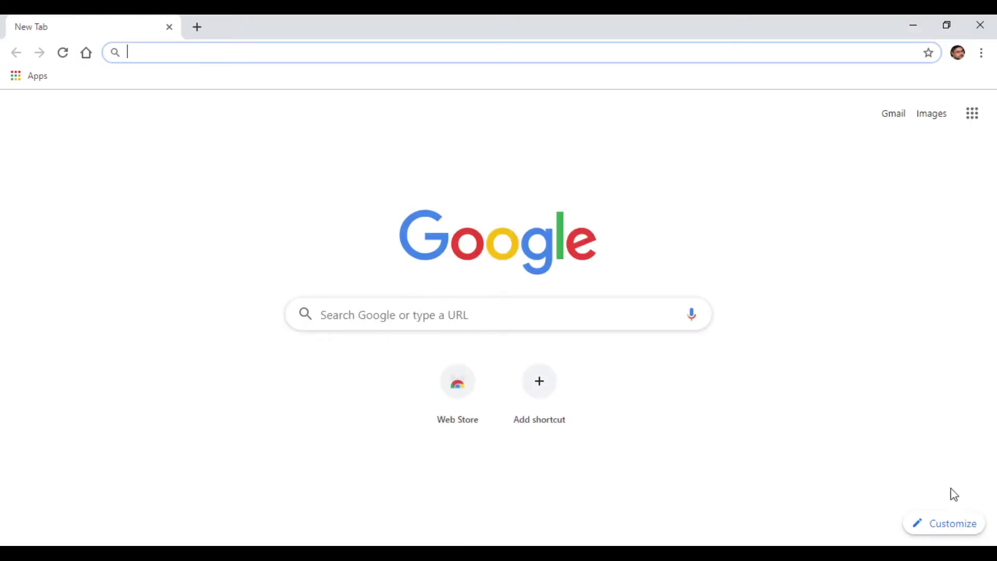
- Try again to choose a Solid colors background for the new tab page, cancel the selection, and close the Chrome window
click(940, 526)
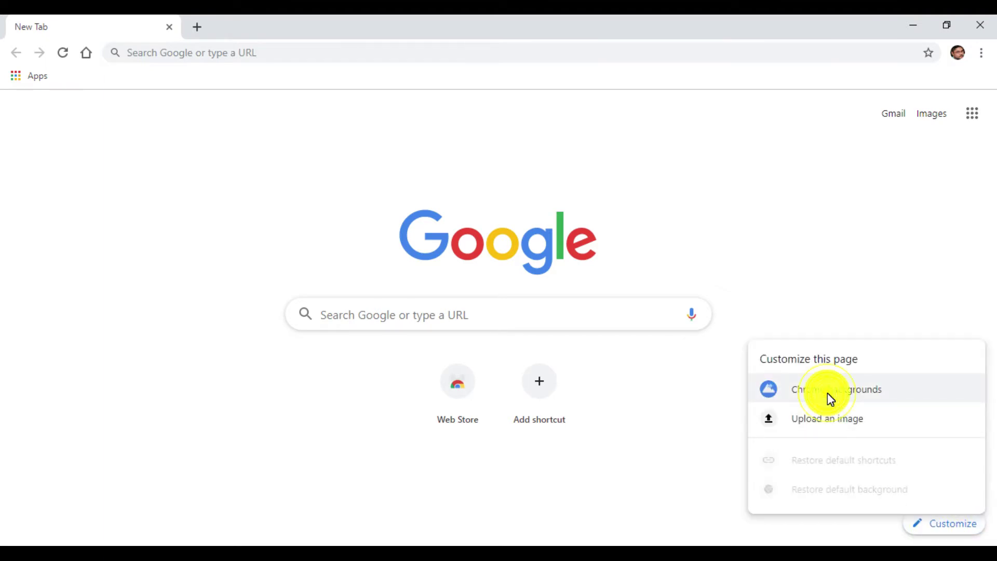
click(760, 400)
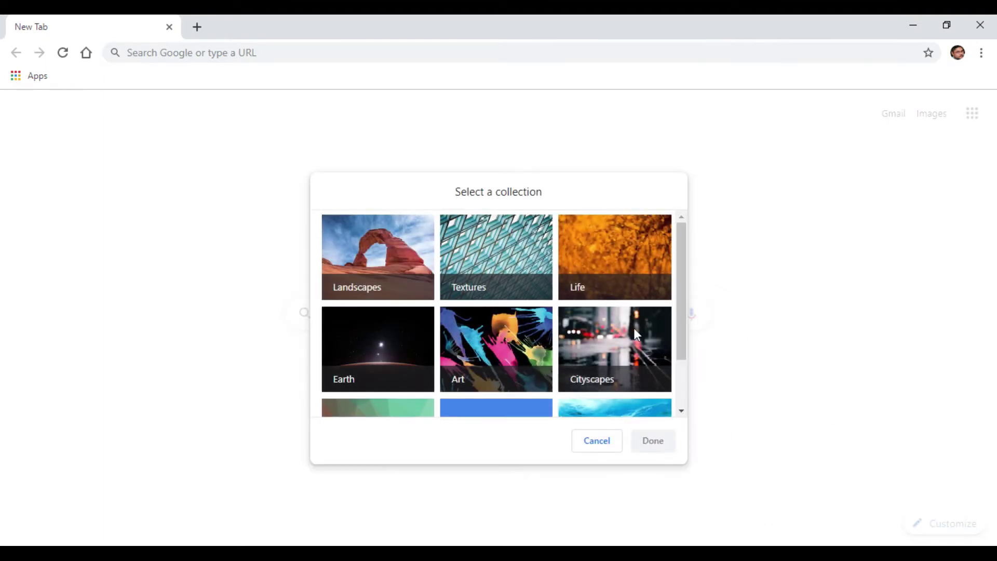
scroll(684, 280, down, 2)
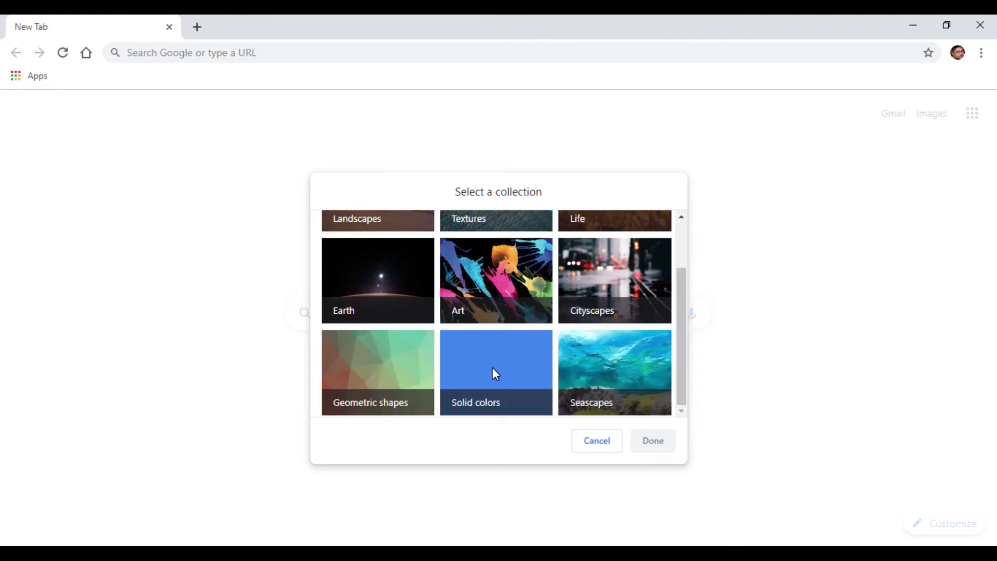
click(492, 366)
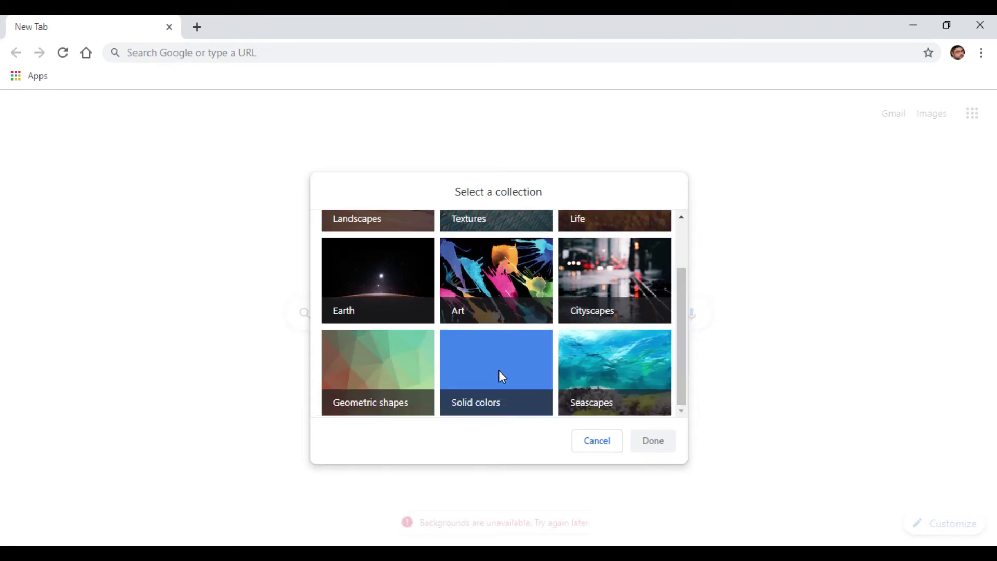
click(606, 445)
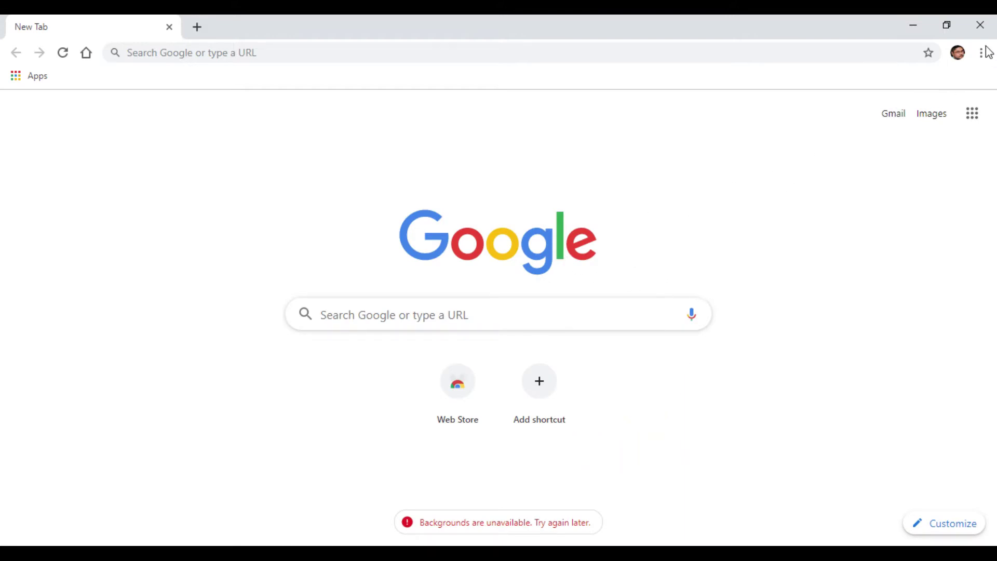
click(980, 25)
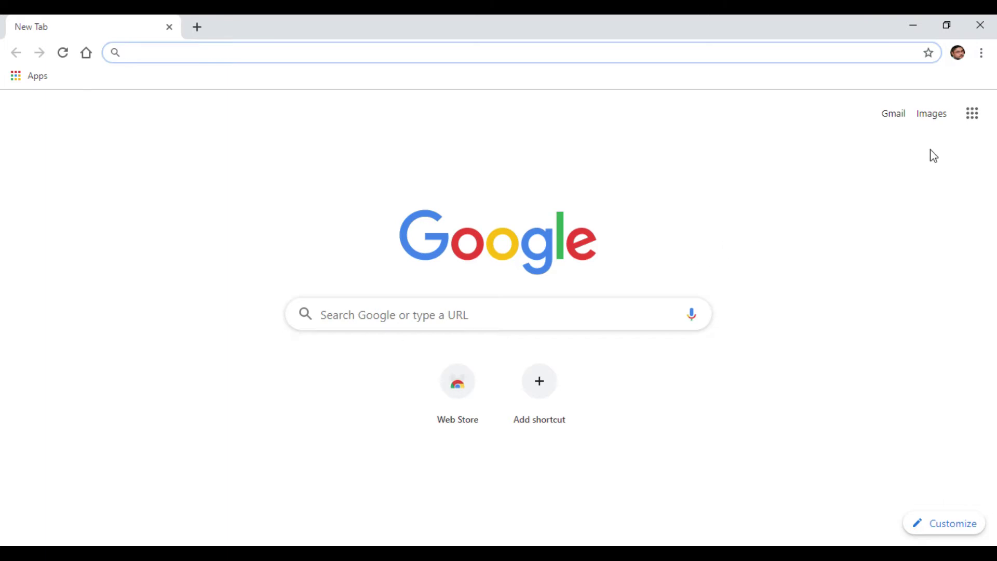
- Add a Chrome person named with the owner's short name plus GMAIL, using the basketball avatar and a desktop shortcut
click(959, 53)
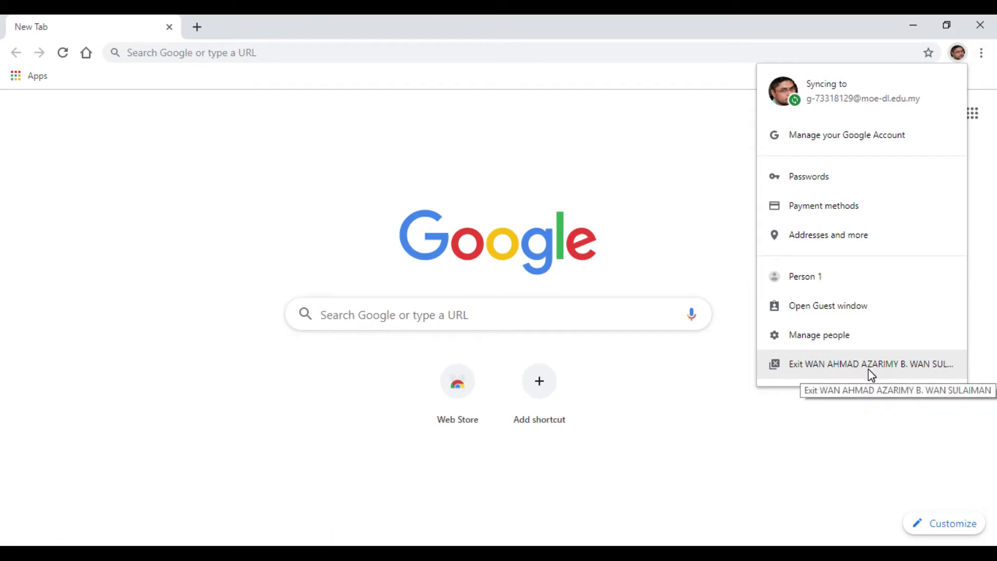
click(842, 337)
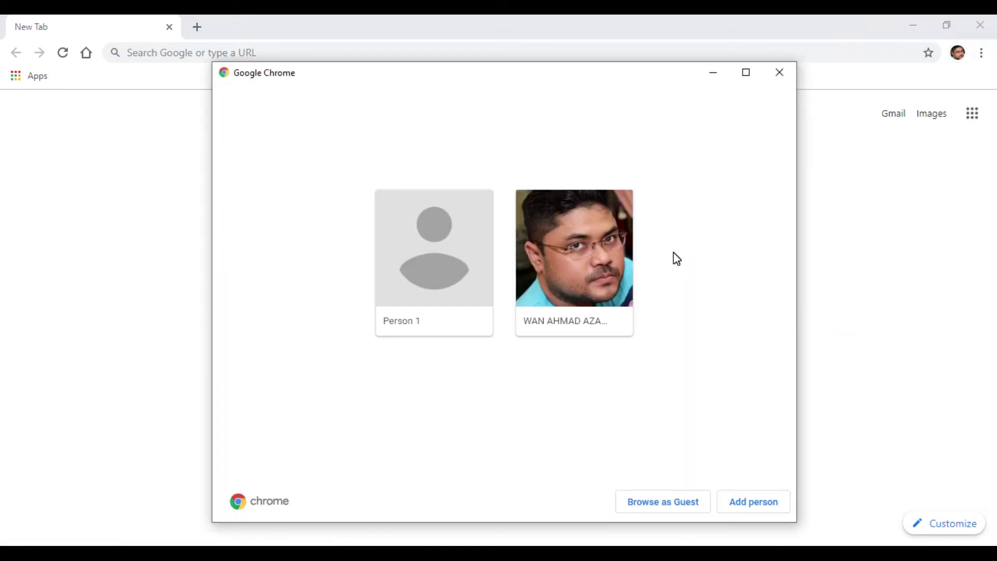
click(756, 506)
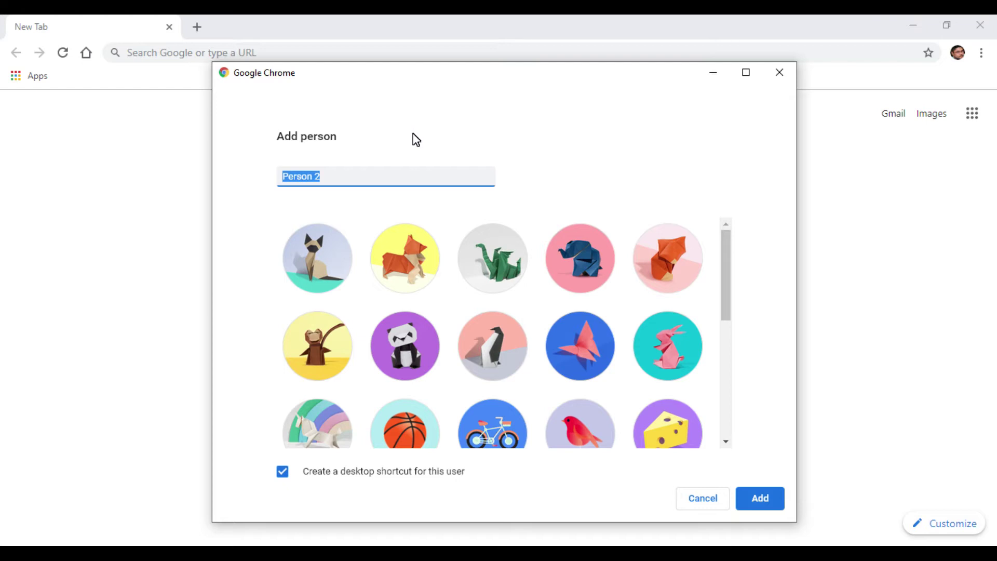
text(WAN GMAIL)
mouse_move(726, 246)
mouse_down()
mouse_move(746, 367)
mouse_move(736, 344)
mouse_up()
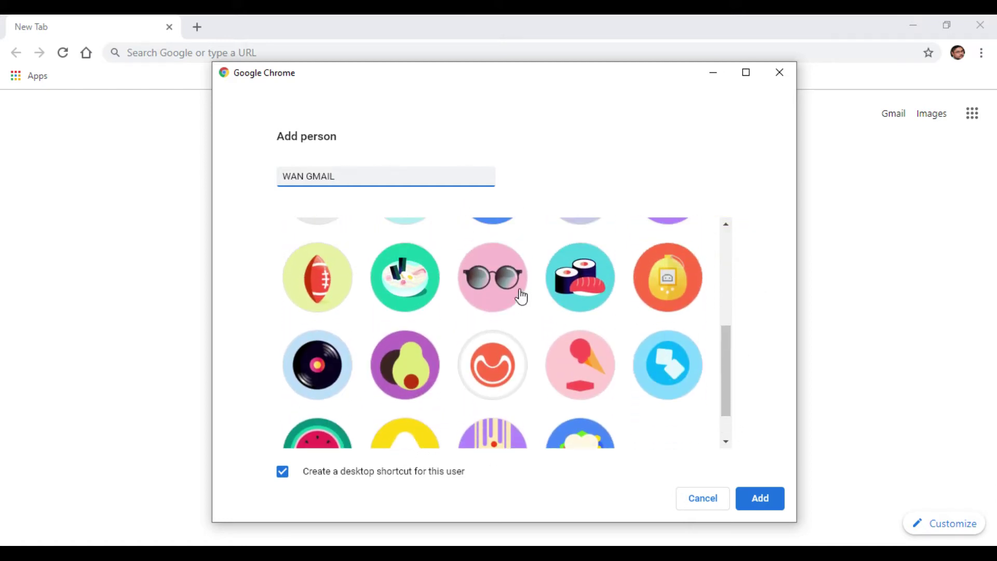
drag(728, 383, 684, 291)
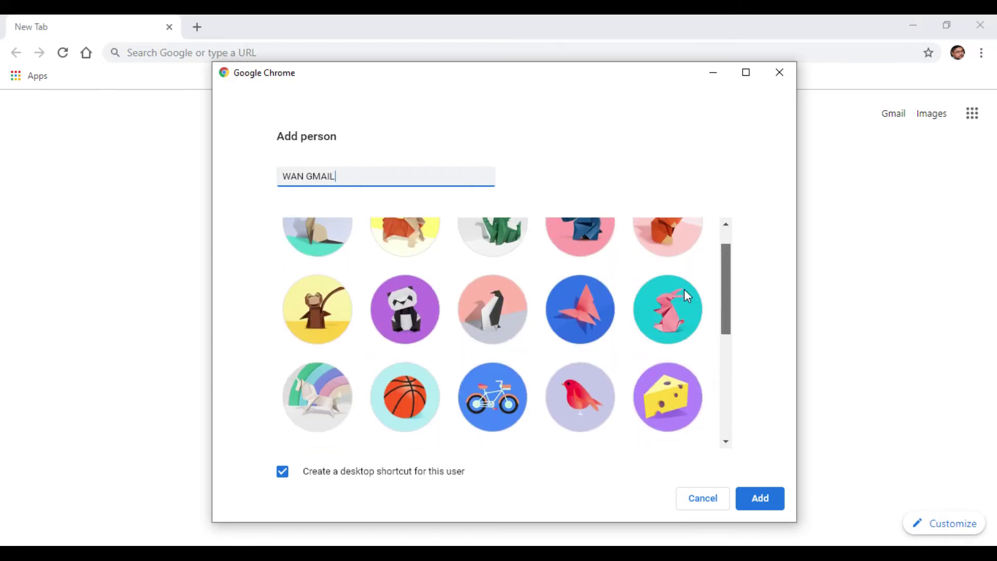
click(401, 404)
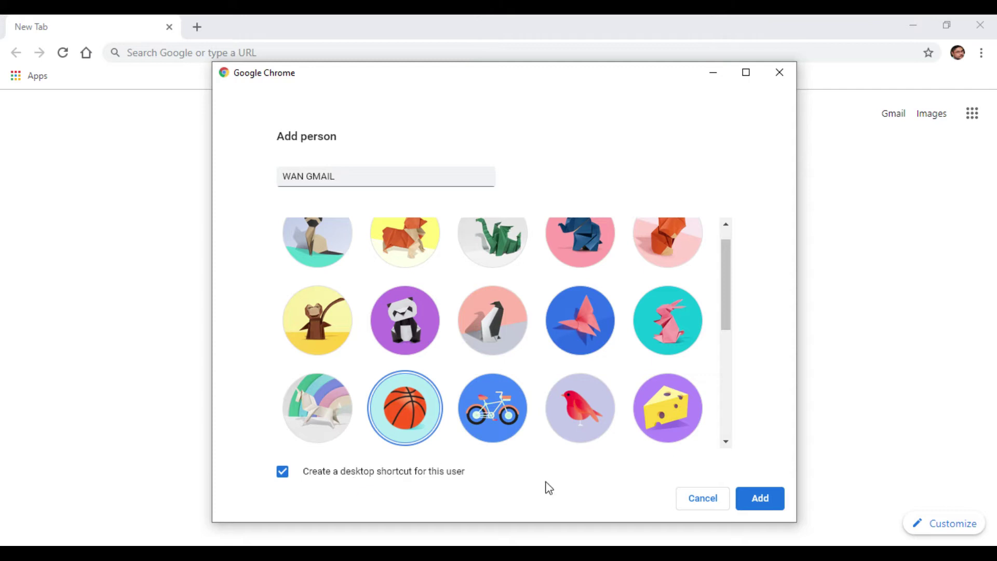
click(757, 498)
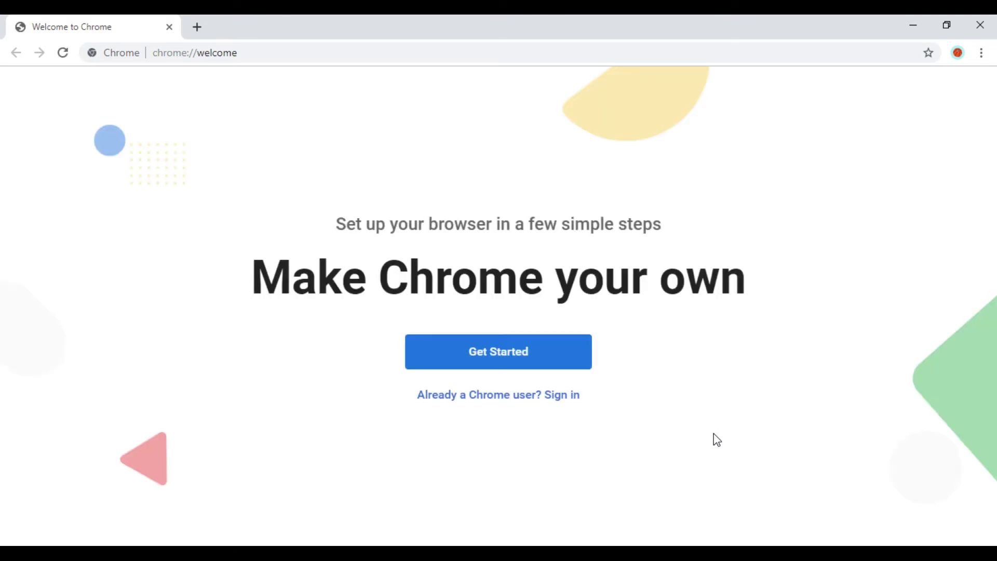
- Sign in to the new profile with the personal Gmail address and account password, and turn on sync
click(557, 397)
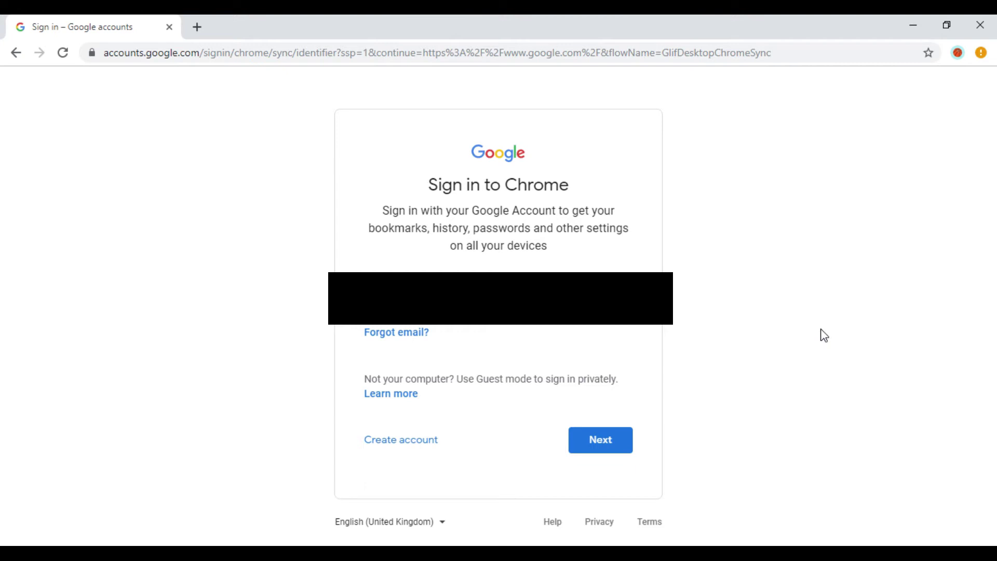
click(610, 443)
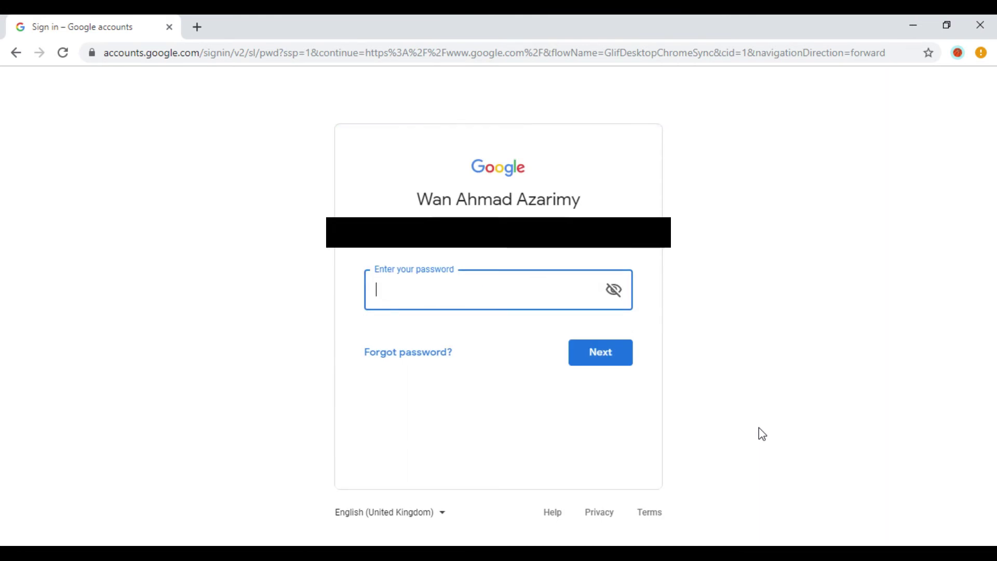
text(*********)
click(602, 354)
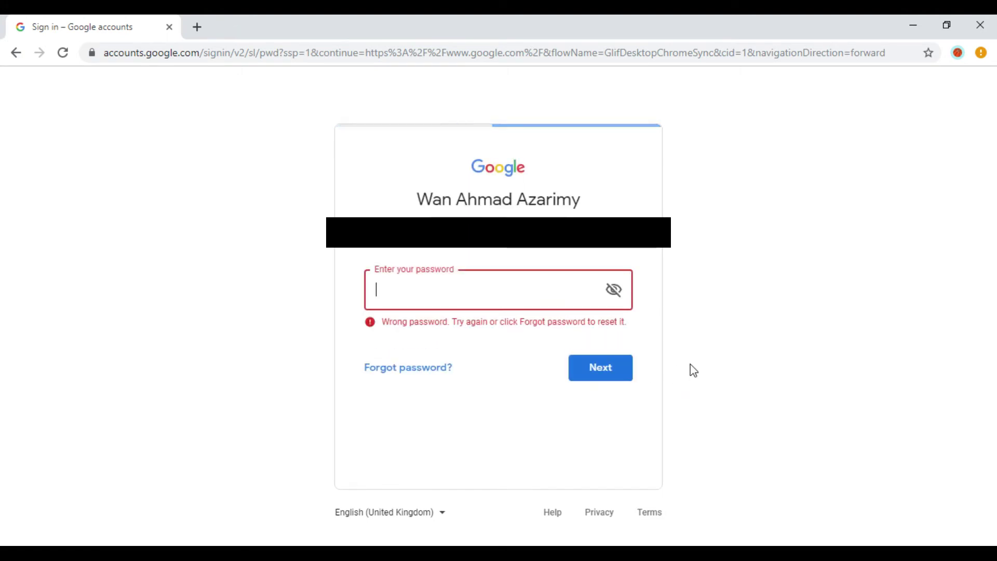
text(*)
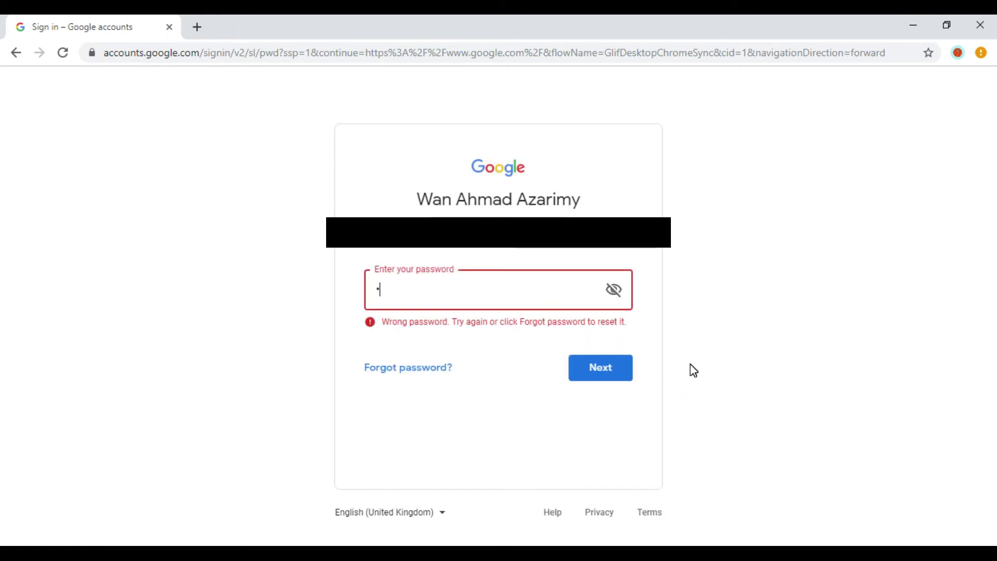
text(**************)
click(610, 375)
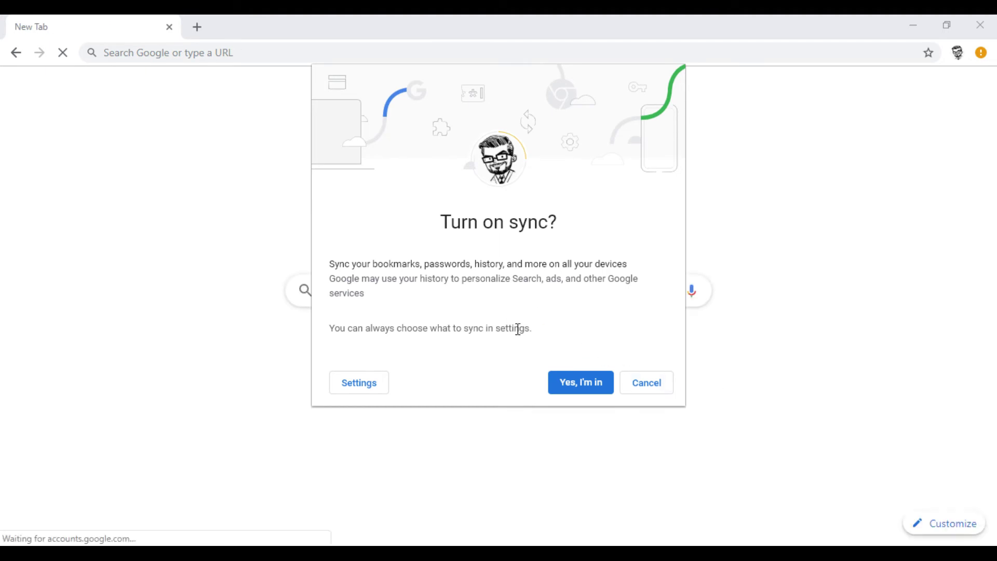
click(581, 387)
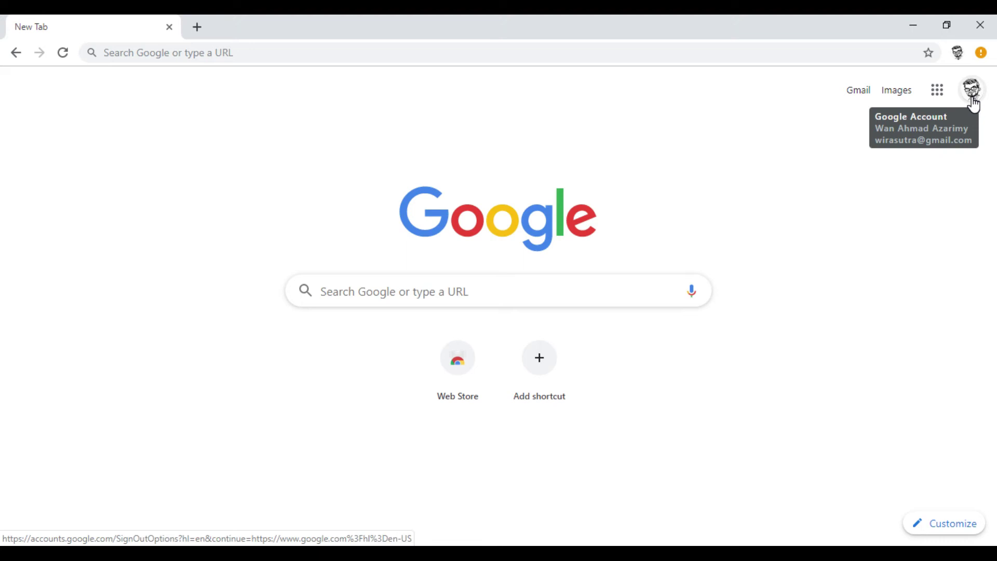
- Check the list of people from the new Gmail profile, and close the list and all open Chrome windows
click(957, 52)
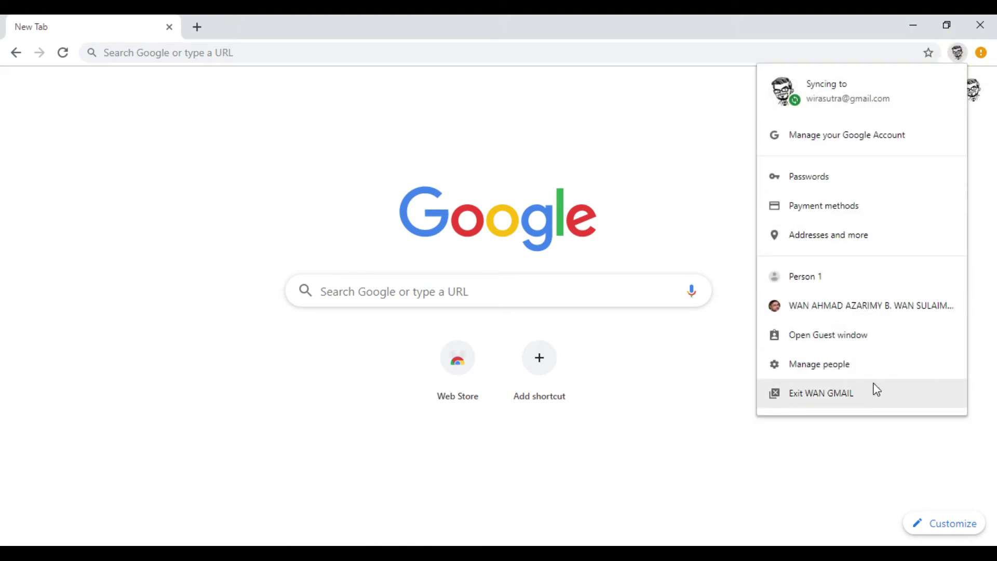
click(822, 366)
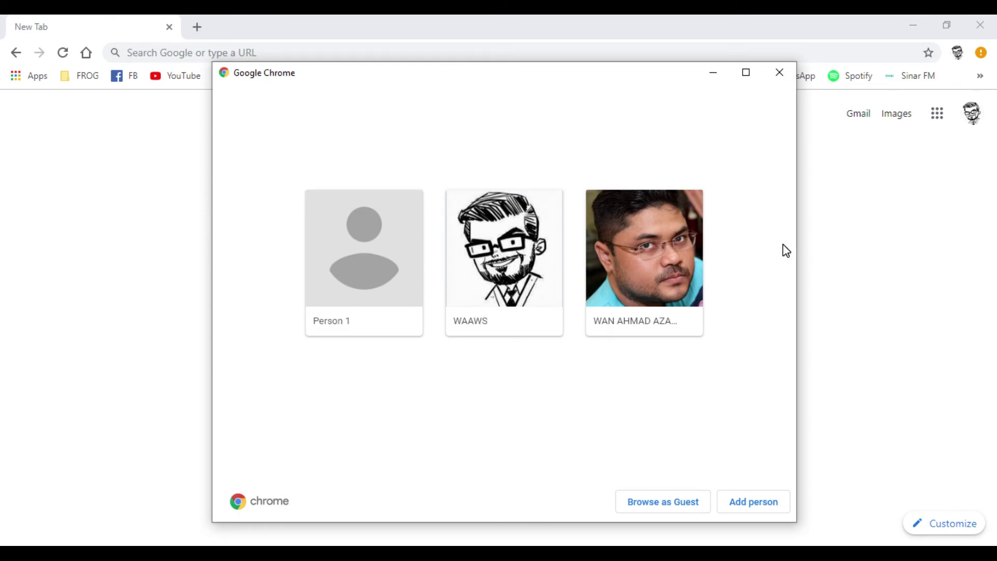
click(780, 73)
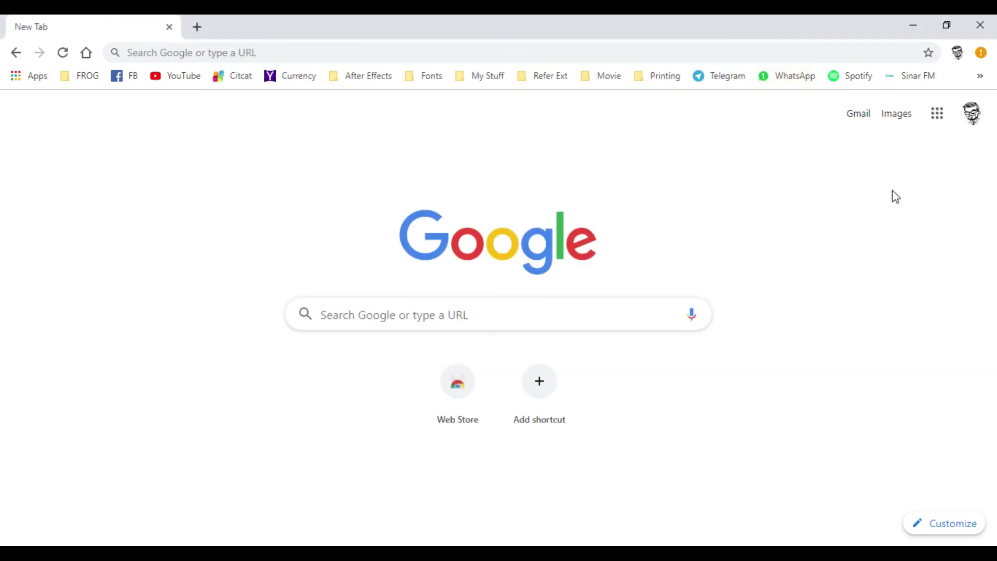
click(981, 26)
click(987, 29)
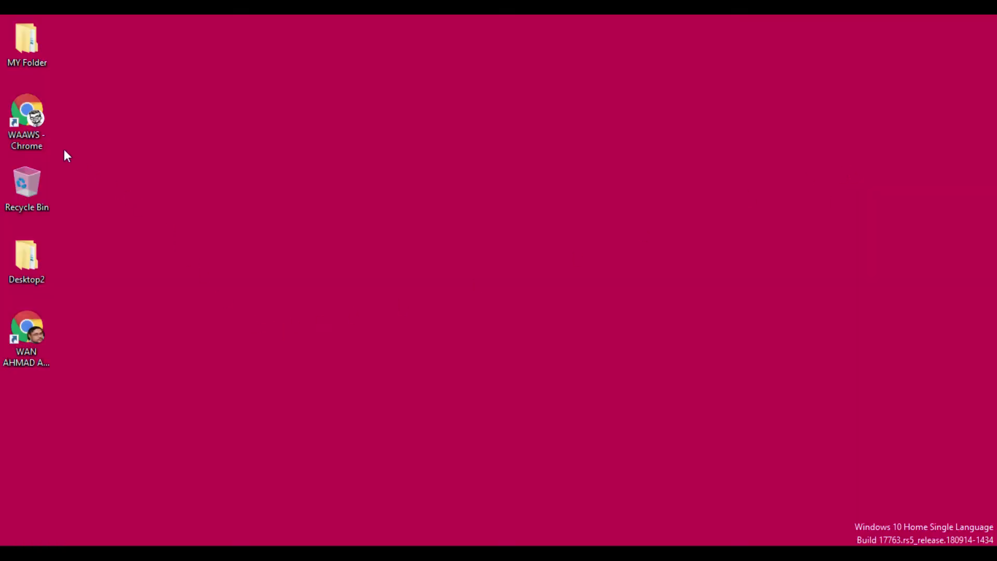
- Move the WAAWS - Chrome desktop shortcut directly above the managed account's Chrome shortcut
drag(28, 117, 33, 291)
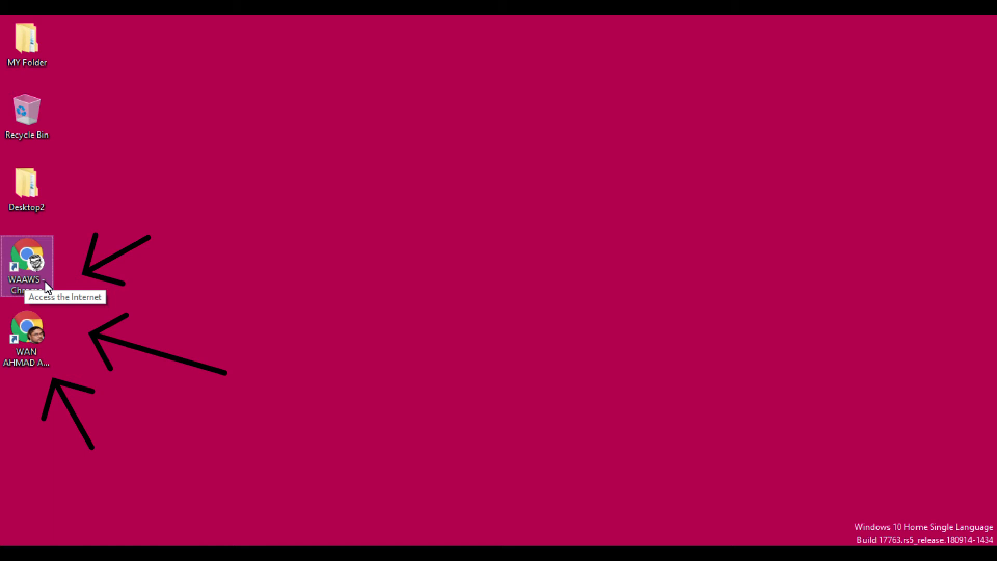
click(45, 282)
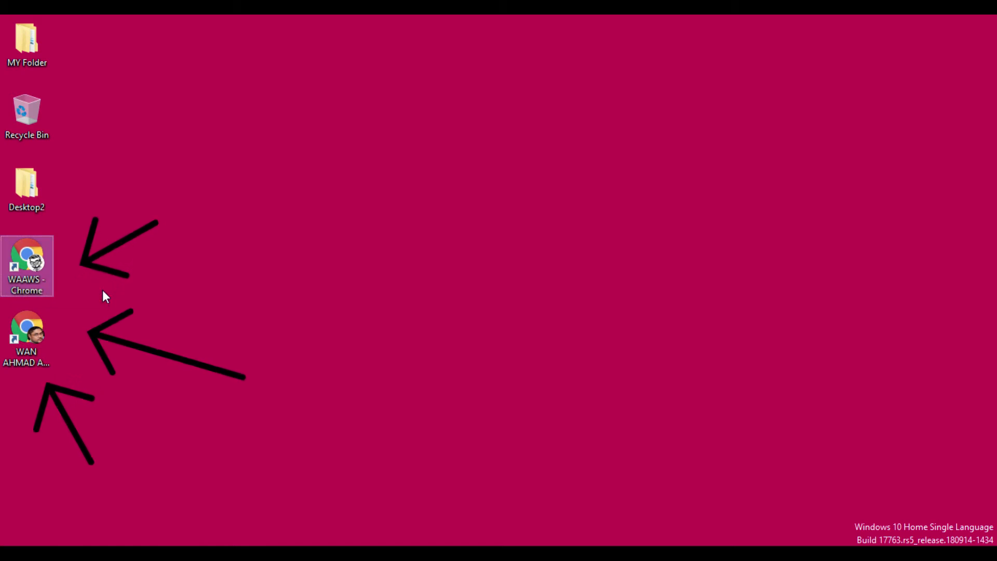
click(29, 342)
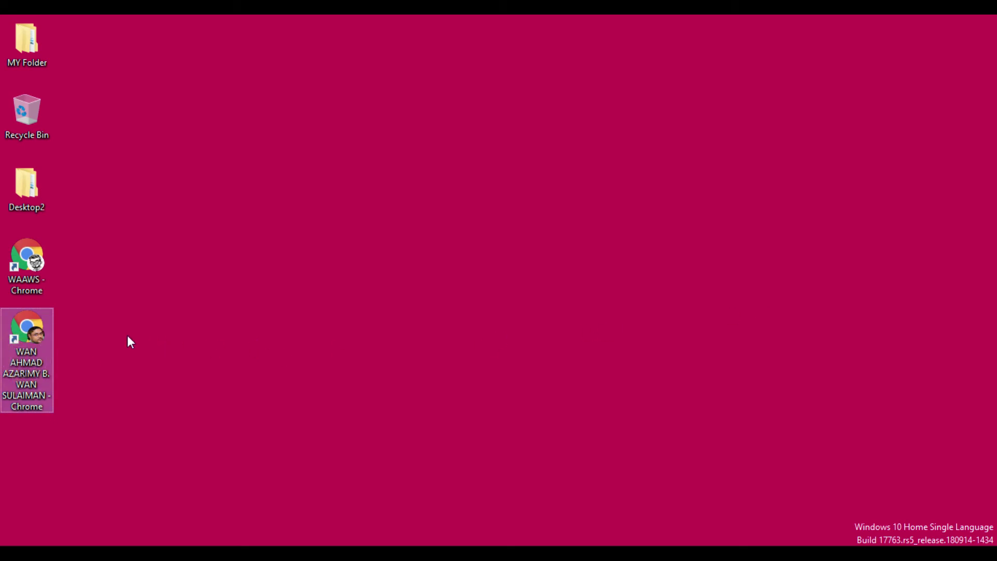
- Open the managed account's Chrome profile from its desktop shortcut to check it, and close its window
double_click(42, 318)
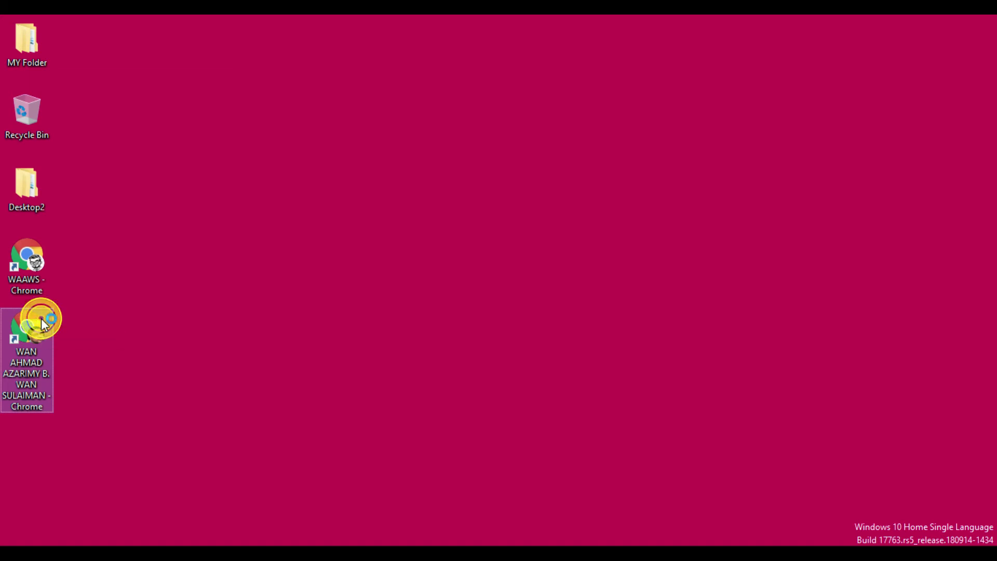
click(36, 261)
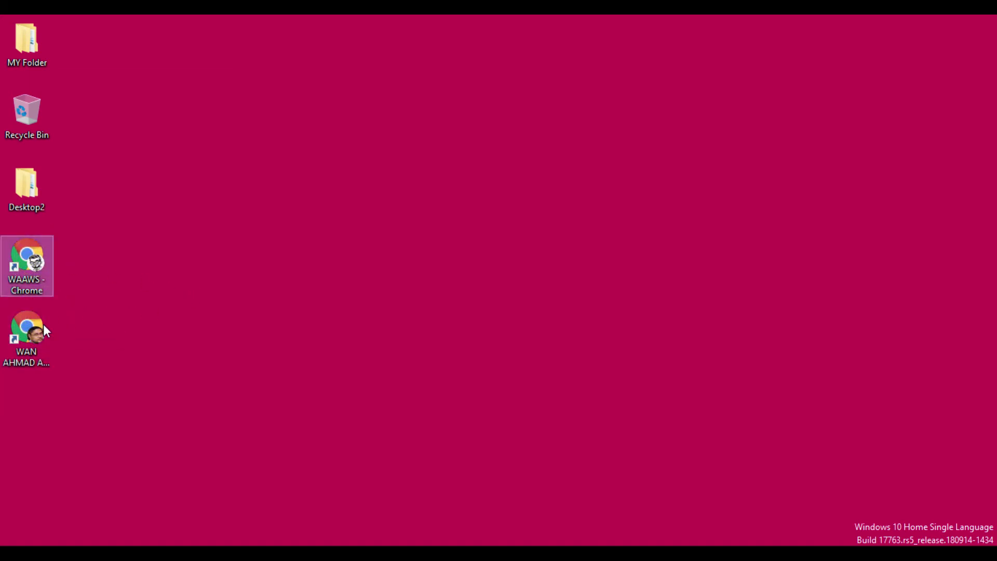
click(26, 332)
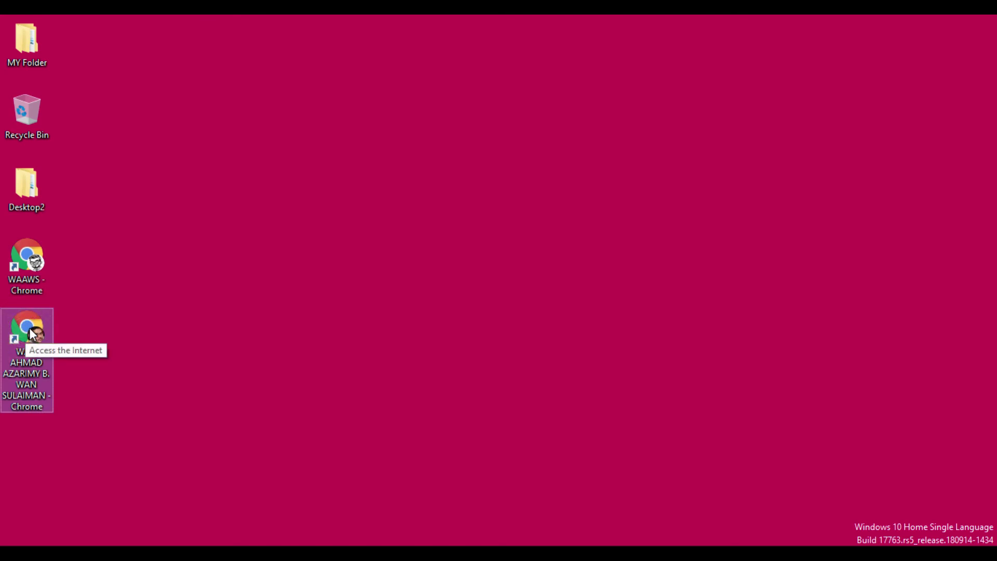
right_click(29, 332)
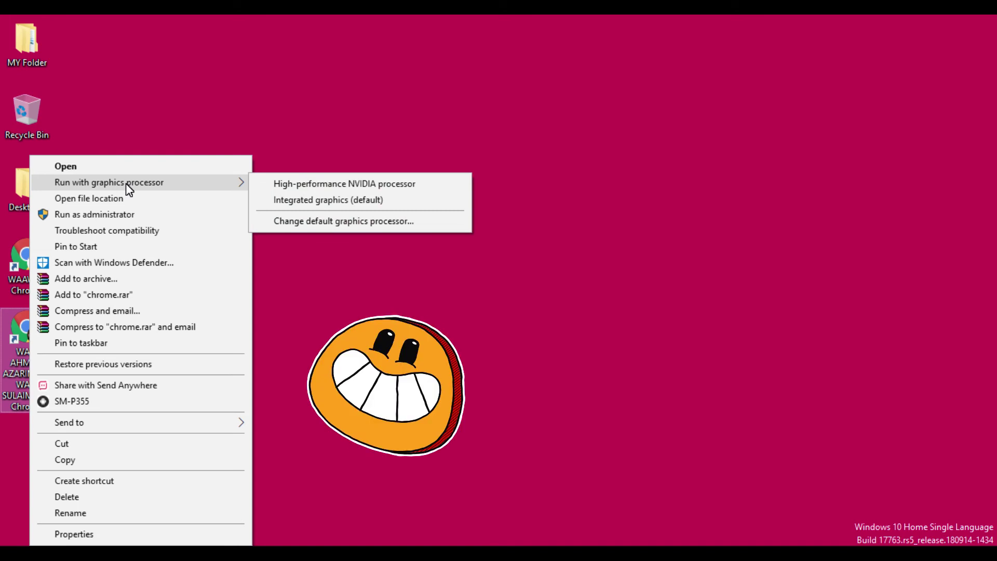
click(80, 167)
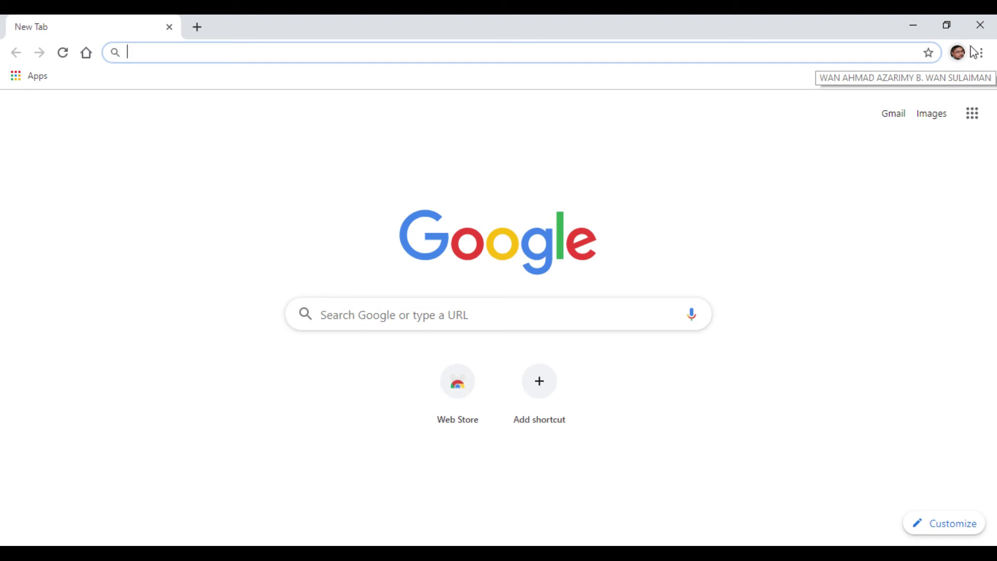
click(980, 26)
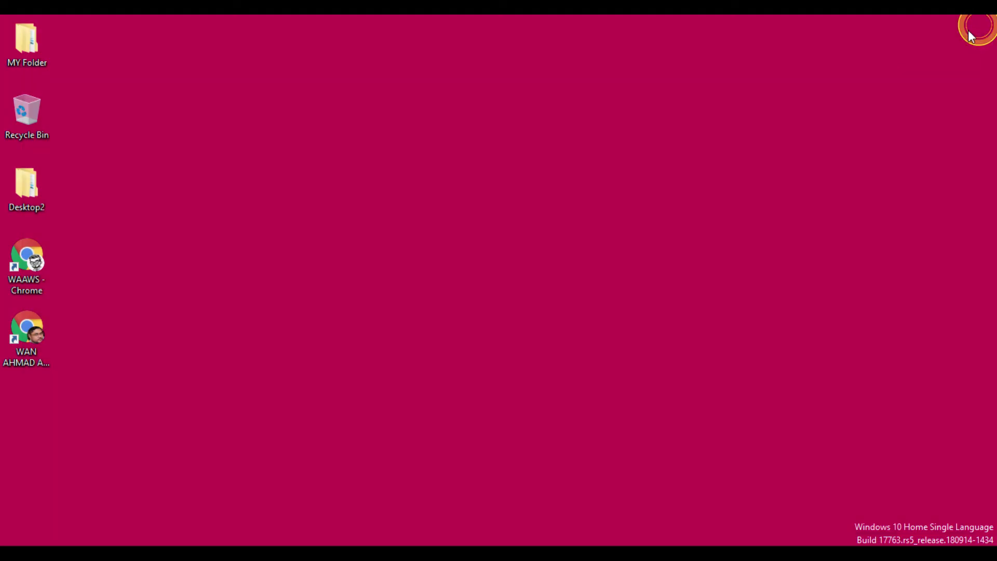
- Open the WAAWS profile from its desktop shortcut, and close the OneNote Web Clipper tab and the browser window
double_click(21, 247)
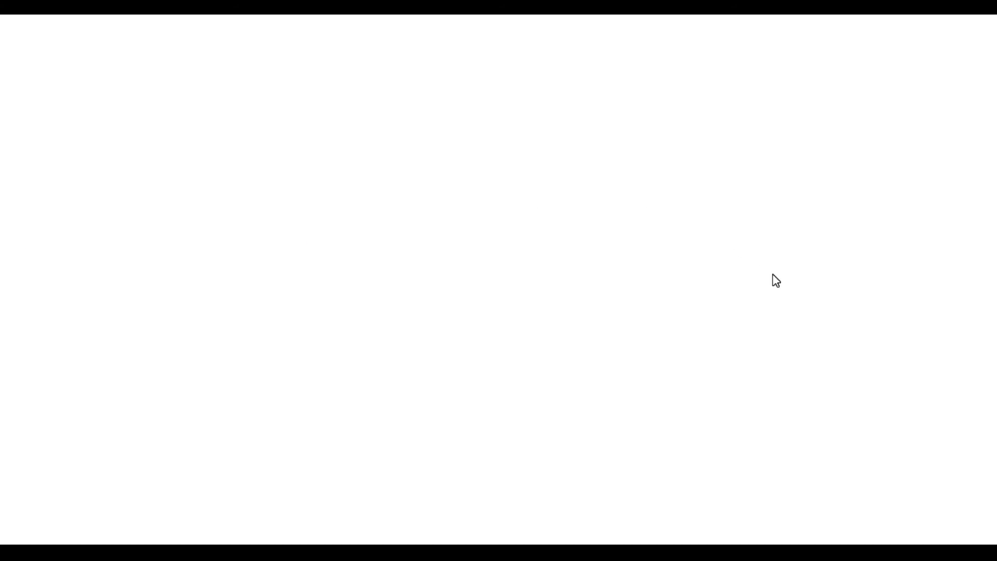
click(399, 199)
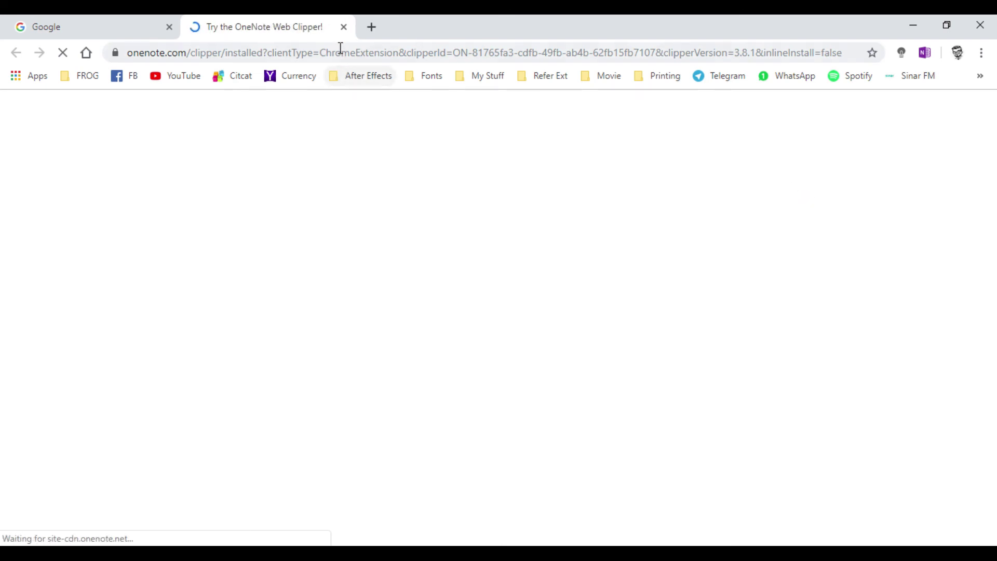
click(344, 27)
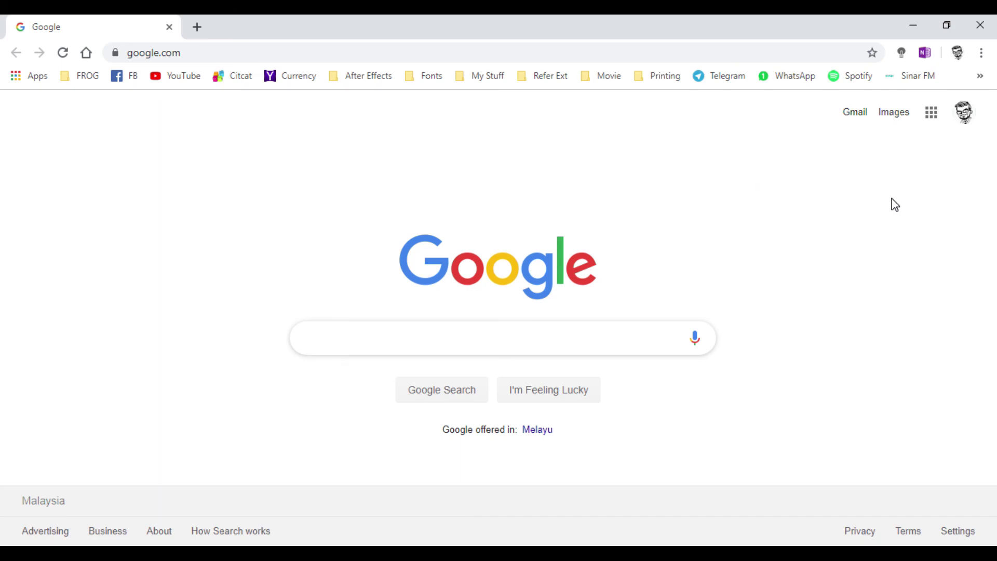
click(981, 26)
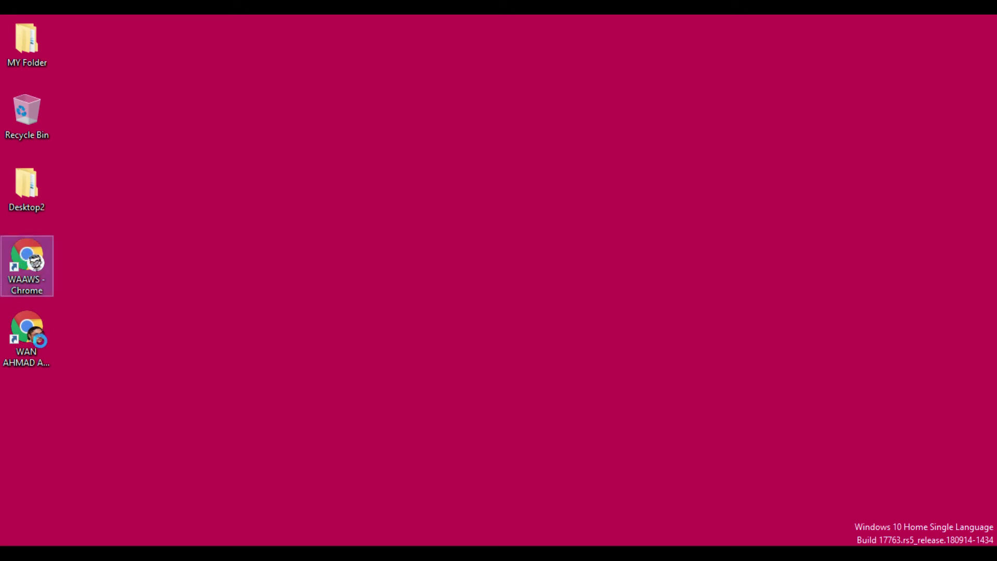
- Reopen the managed account's profile from its desktop shortcut, and close the window to return to the desktop
right_click(26, 341)
click(24, 341)
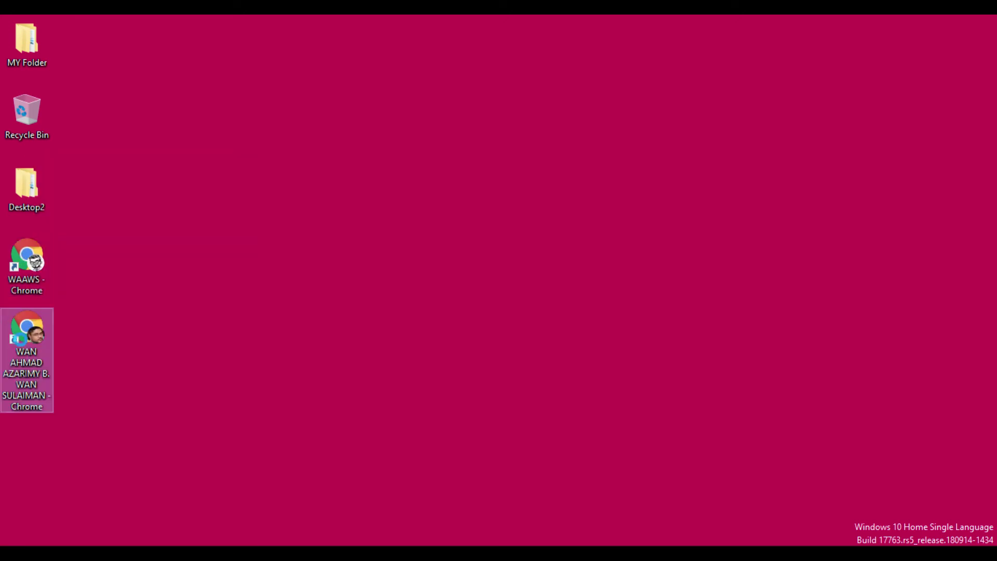
right_click(24, 338)
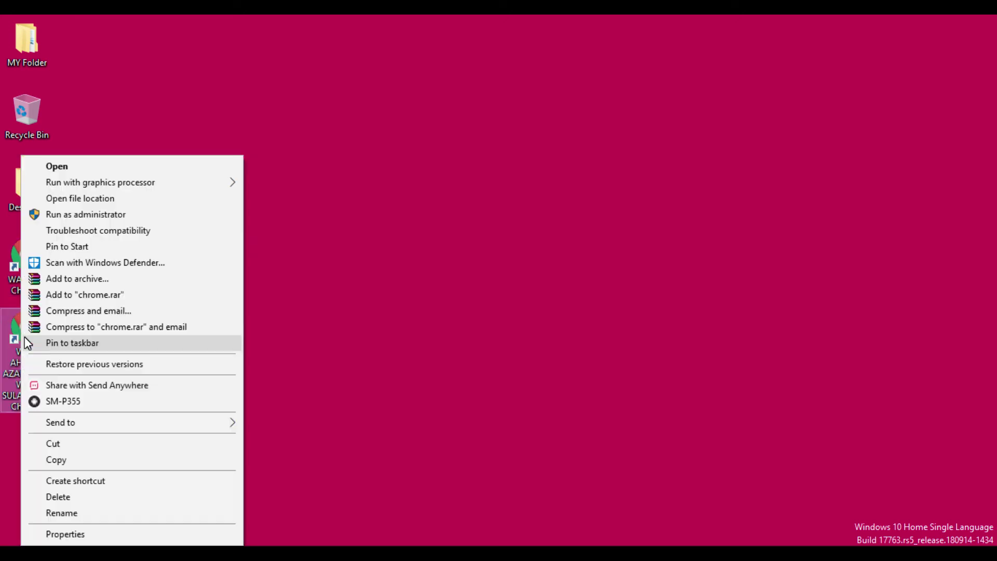
click(73, 169)
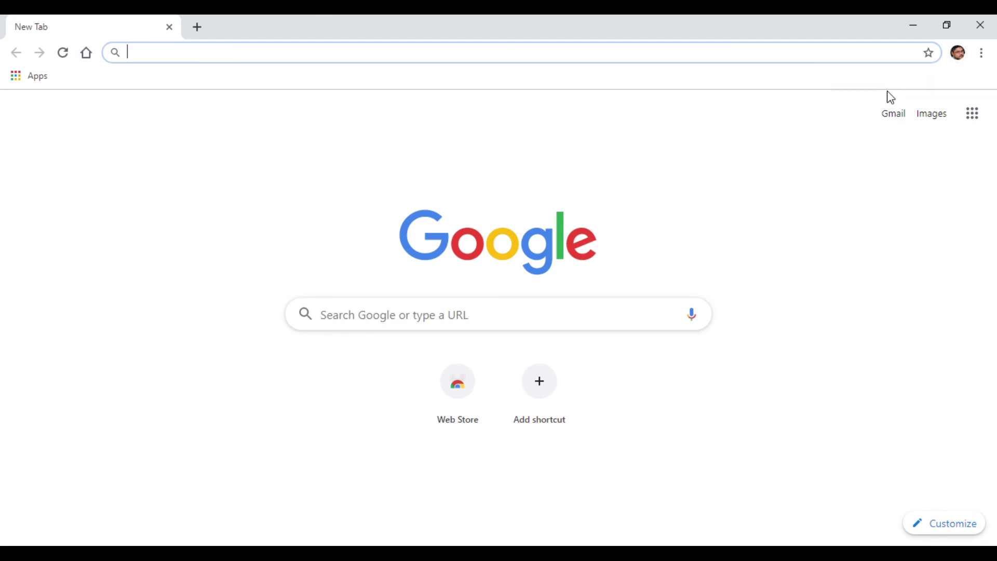
click(979, 27)
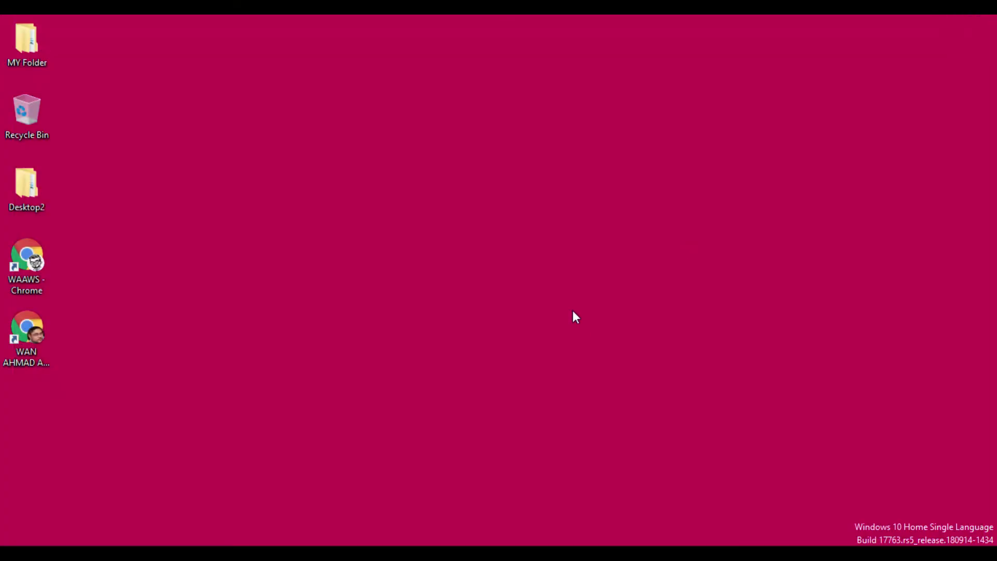